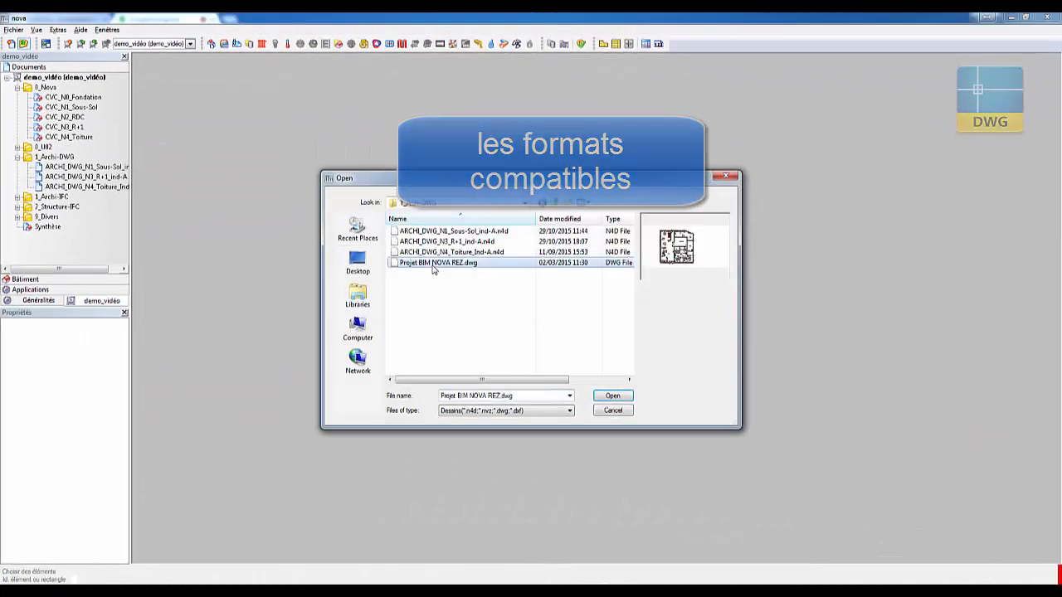
Step: Open Projet BIM NOVA REZ.dwg and validate its sheet format at scale 1:50 in mm, using the lower facade as reference line
left_click(612, 396)
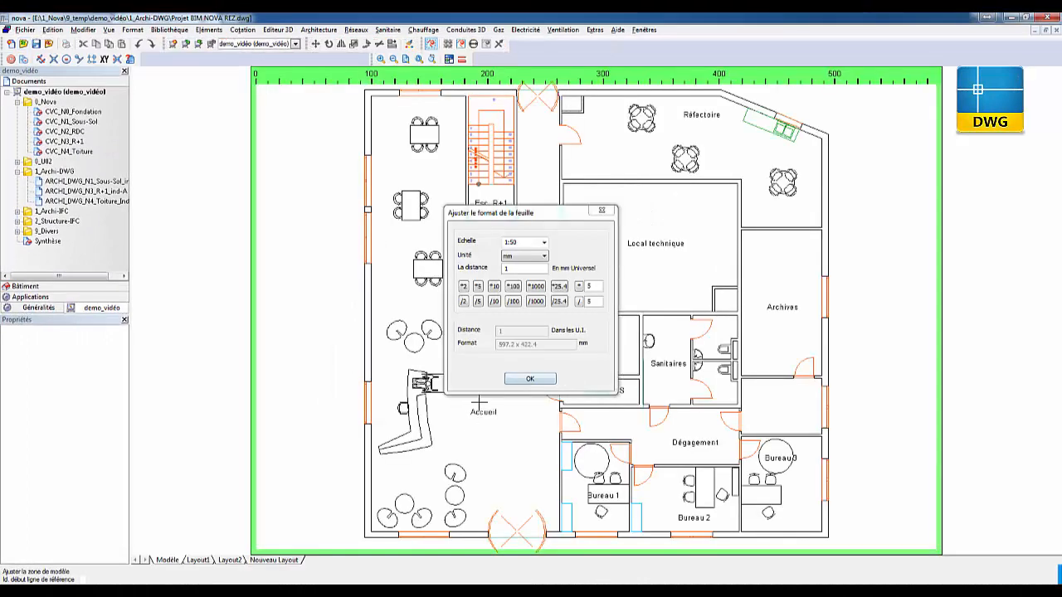
left_click(366, 537)
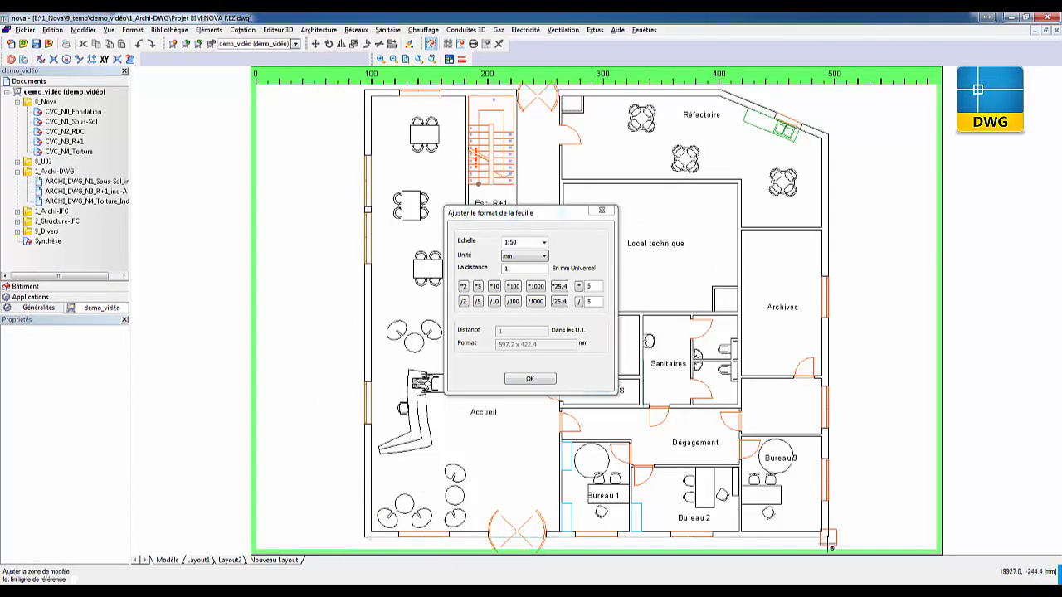
left_click(831, 547)
left_click(531, 380)
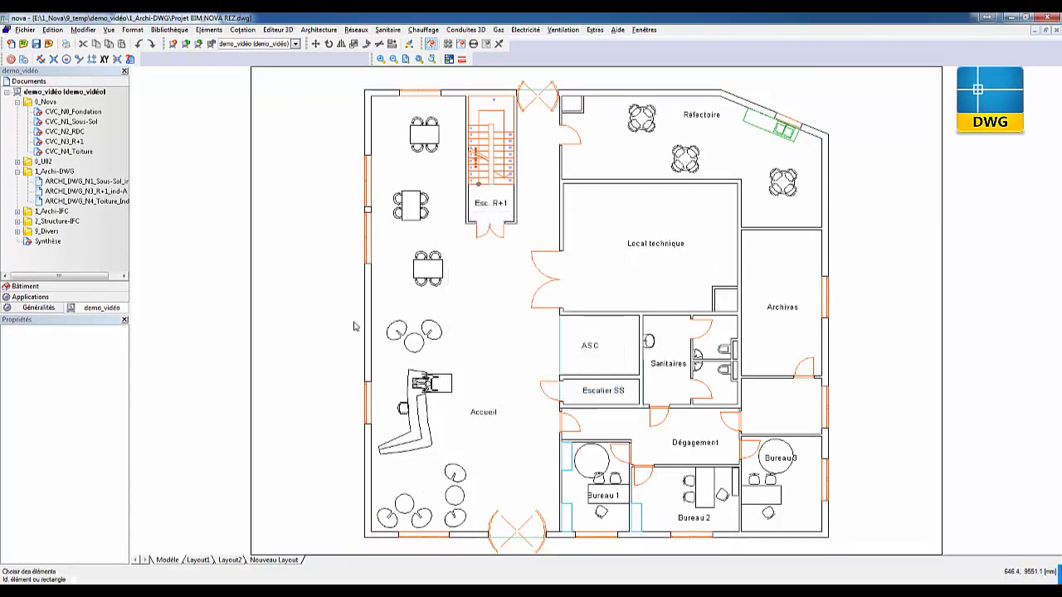
Step: Insert the drawing into project demo_vidéo as a paper drawing named ARCHI_DWG_N2_RDC_2016-06-30_ind-A, stored in folder 1_Archi-DWG
right_click(323, 328)
mouse_move(394, 512)
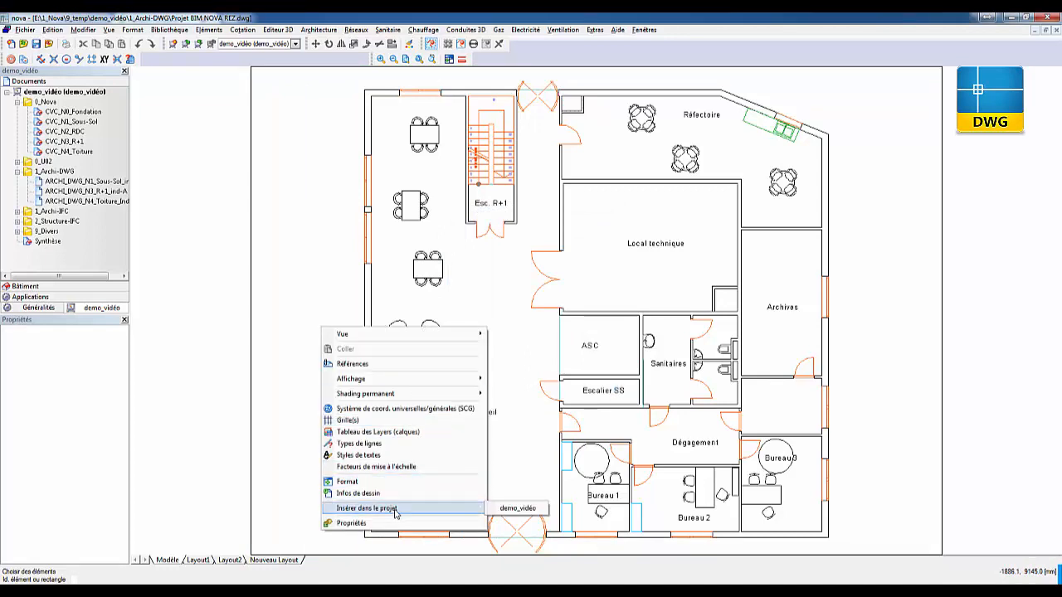
left_click(513, 510)
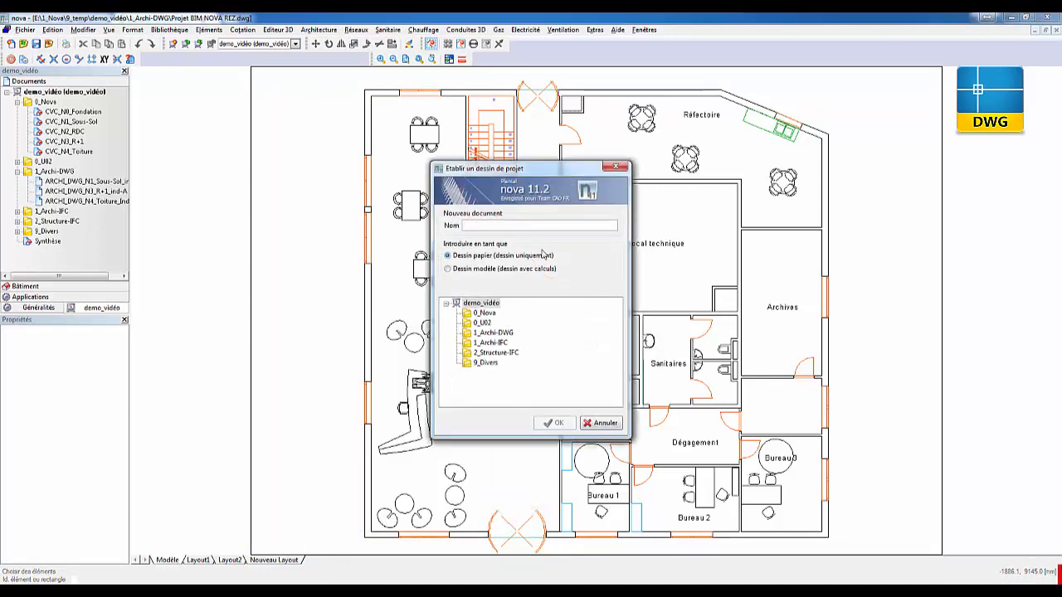
type("ARCHI_DWG_N2_RDC_2016-06-30_ind-A")
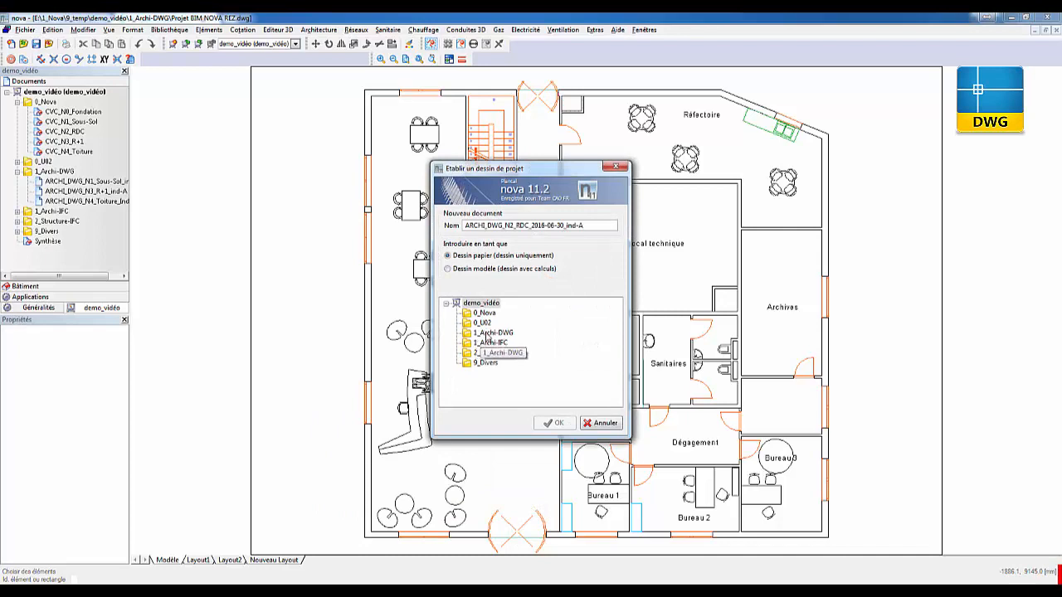
left_click(493, 333)
left_click(555, 424)
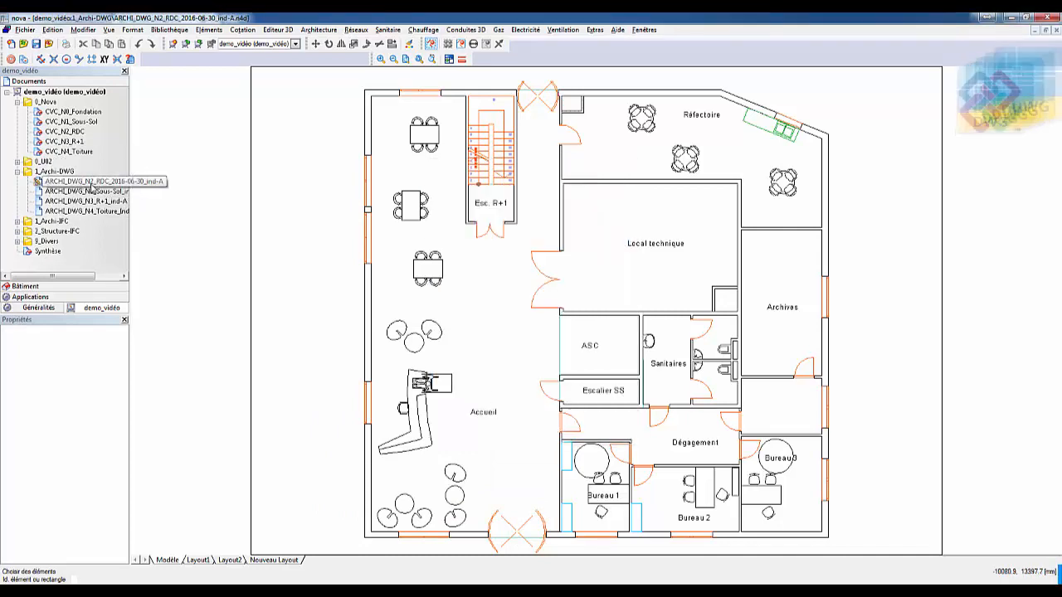
Step: Import Présentation_N11-1_V1_NBC_TEKLA_V1.n4u into the project's 1_Archi-IFC folder via nova BIM Converter and expand that folder
right_click(72, 94)
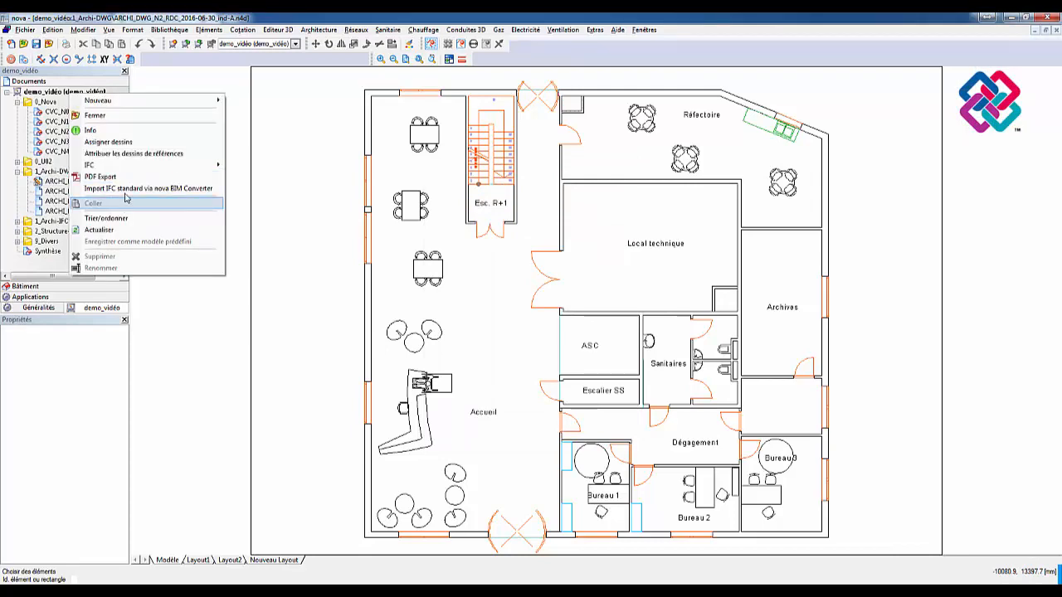
left_click(124, 188)
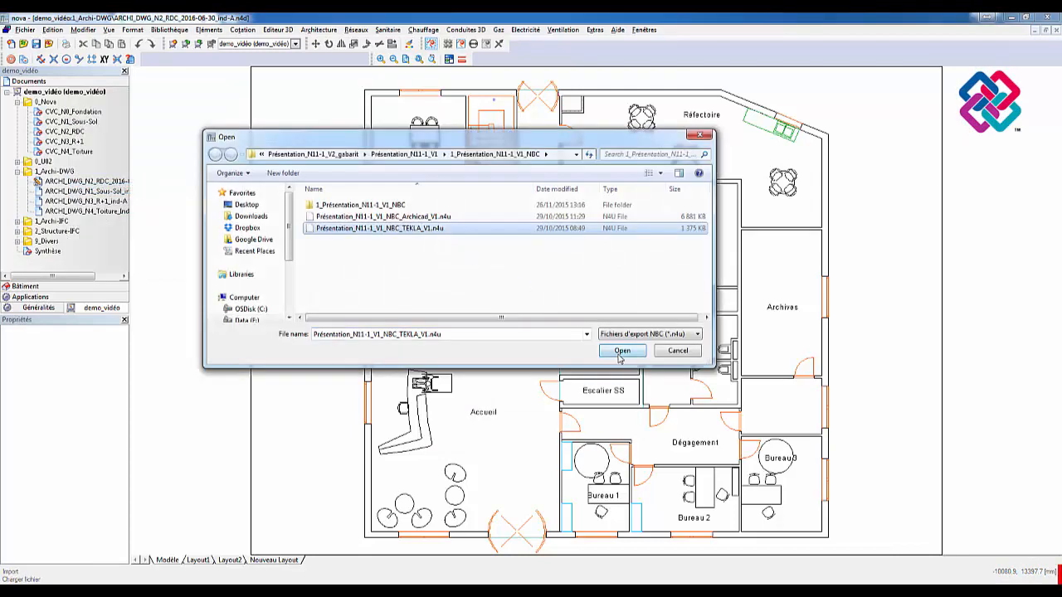
left_click(619, 355)
left_click(668, 390)
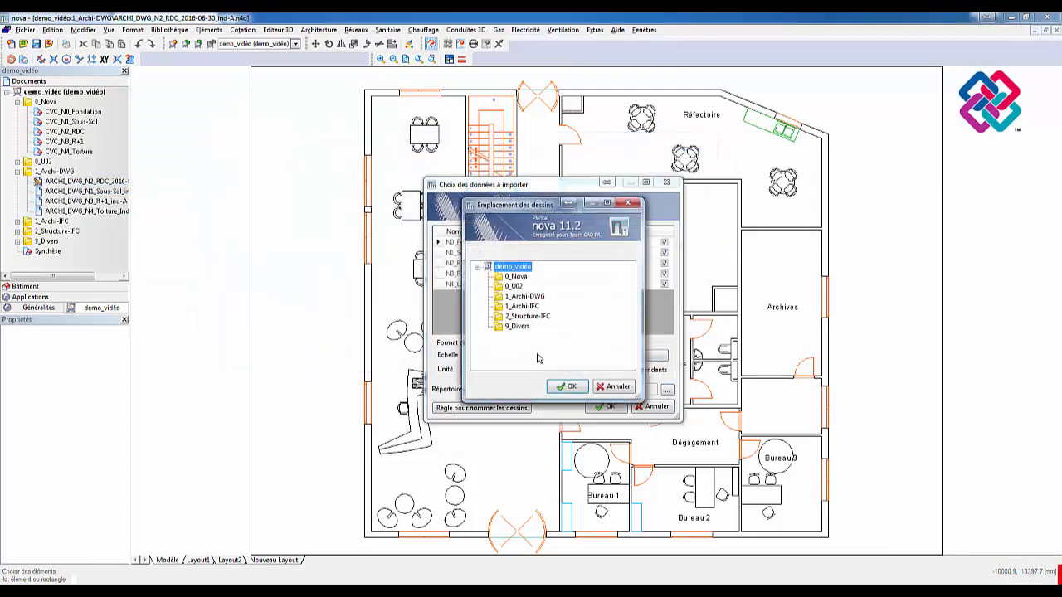
left_click(520, 306)
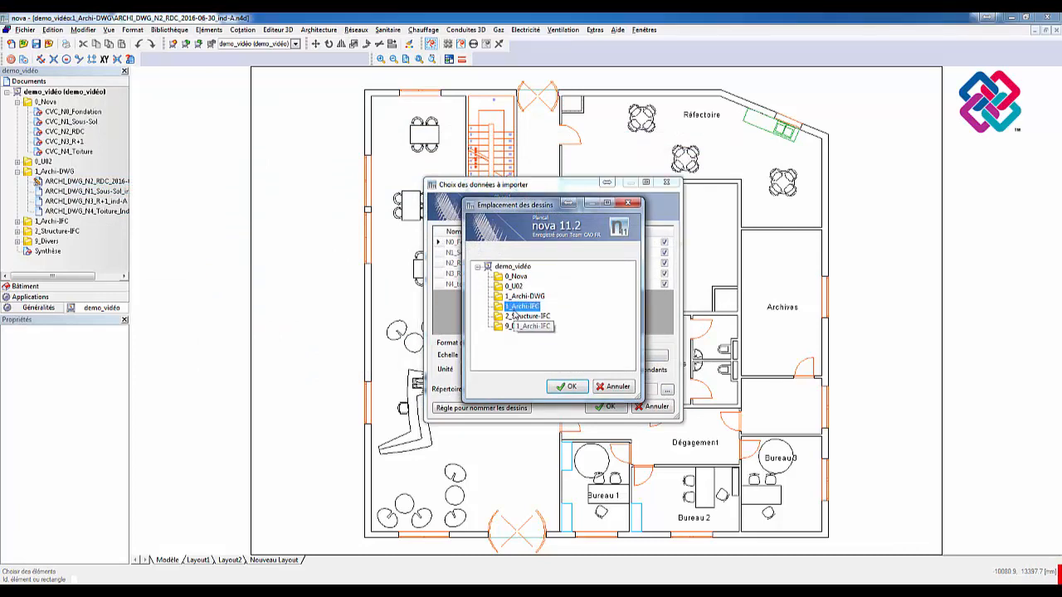
left_click(571, 386)
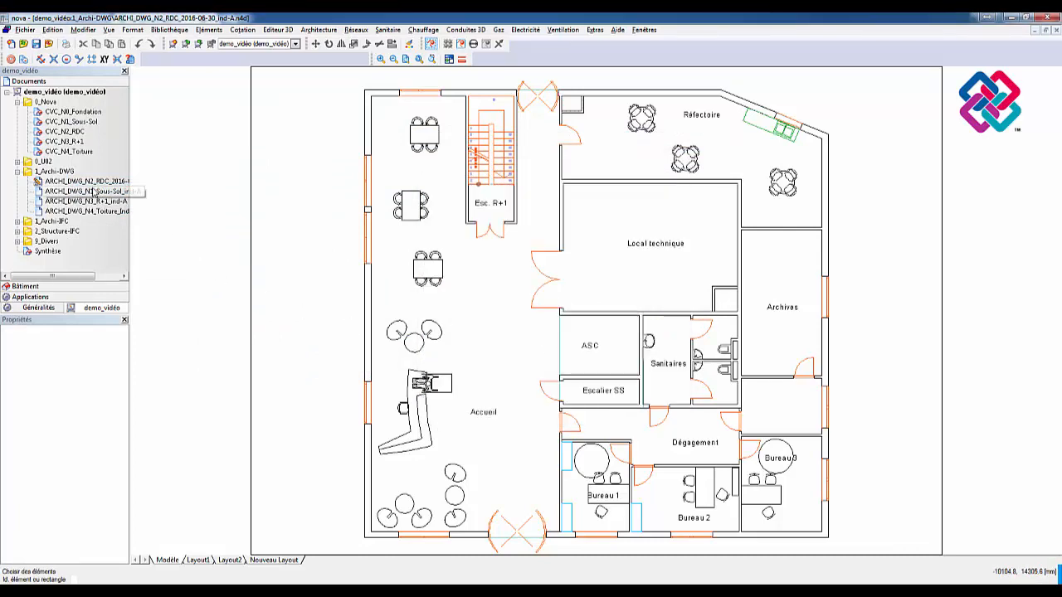
left_click(18, 223)
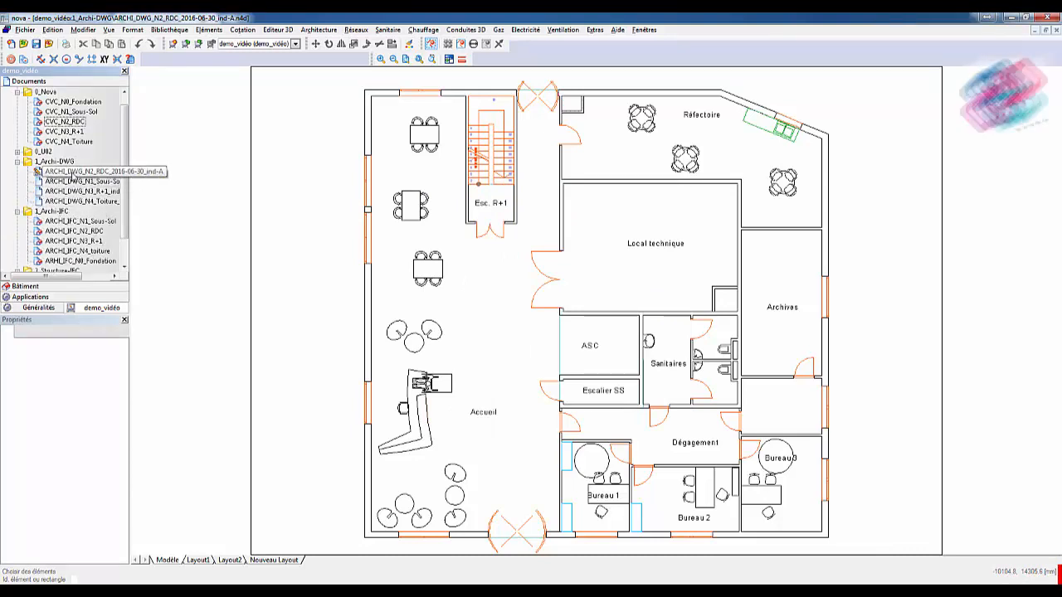
Step: Close the ARCHI_DWG_N2_RDC drawing and open the CVC_N2_RDC model drawing
right_click(72, 177)
left_click(124, 178)
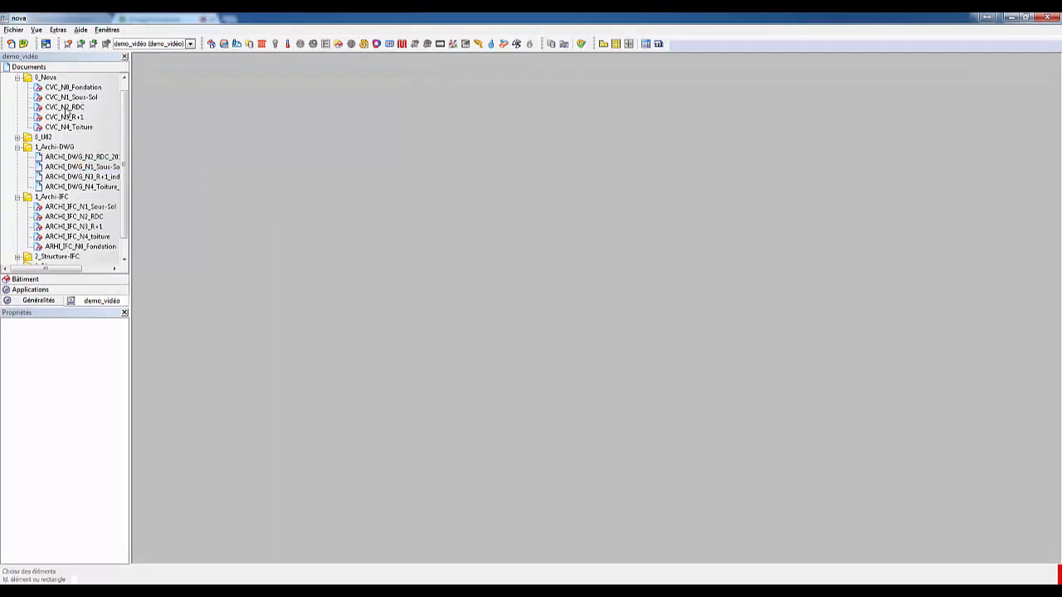
double_click(65, 109)
mouse_move(568, 351)
middle_mouse_down()
mouse_move(486, 457)
mouse_move(470, 456)
middle_mouse_up()
Step: Attach ARCHI_DWG_N2_RDC_2016-06-30_ind-A from 1_Archi-DWG as a reference of CVC_N2_RDC and display it in a fixed colour
right_click(481, 438)
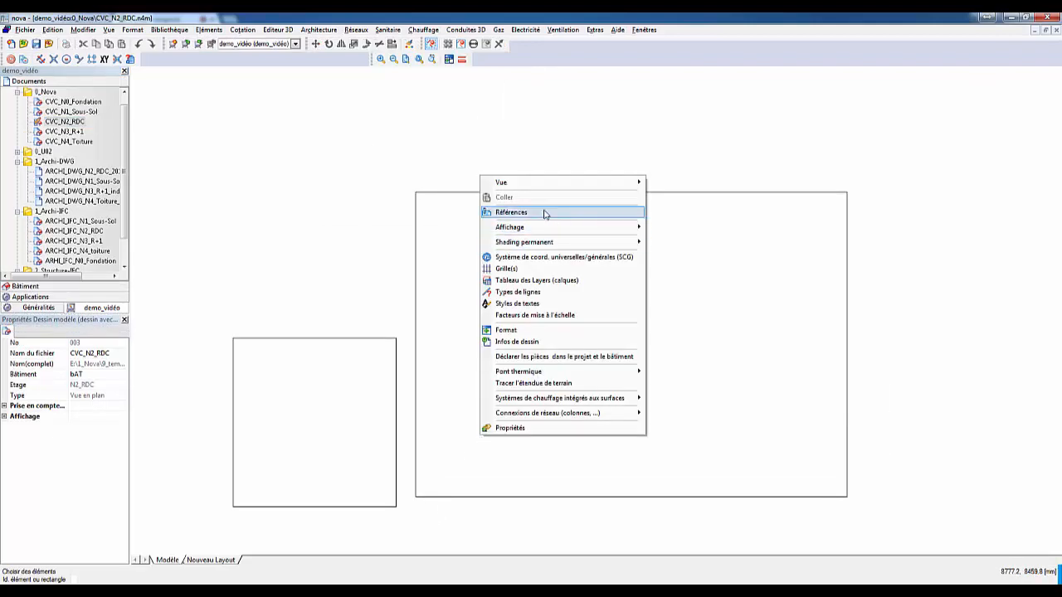
left_click(581, 212)
left_click(749, 343)
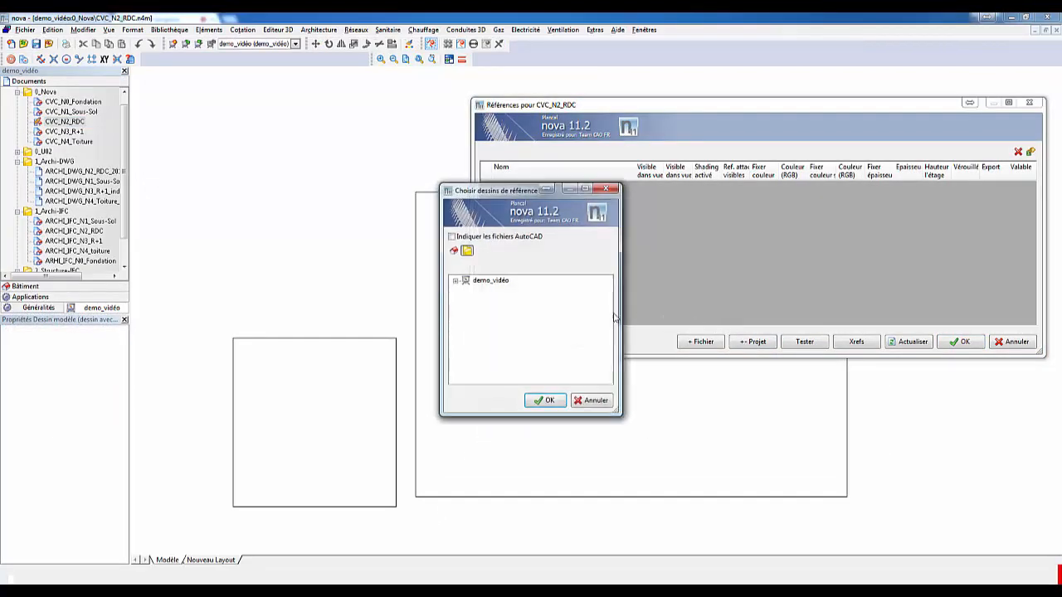
left_click(455, 281)
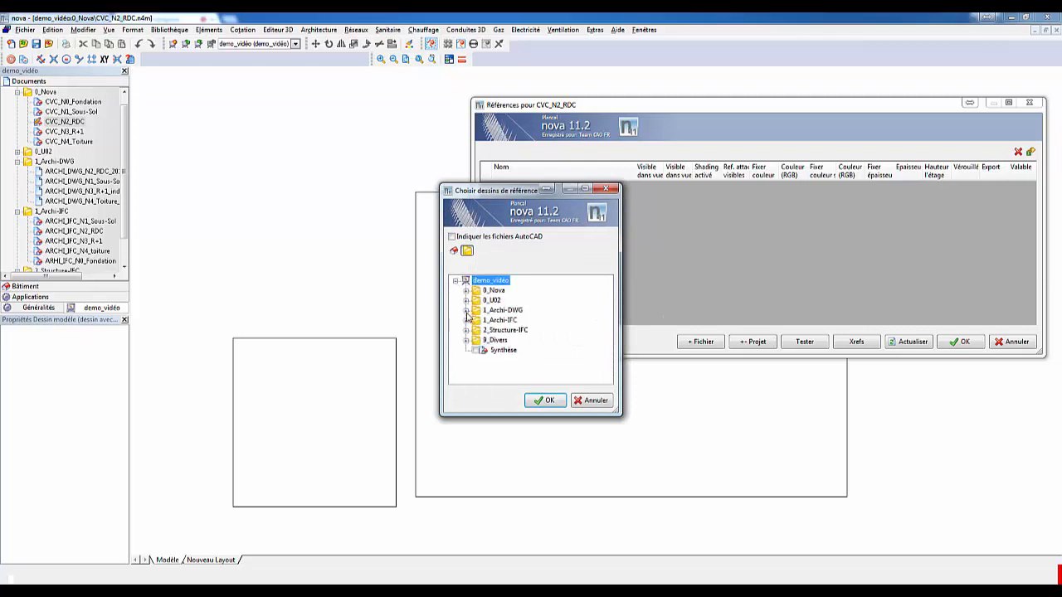
left_click(466, 311)
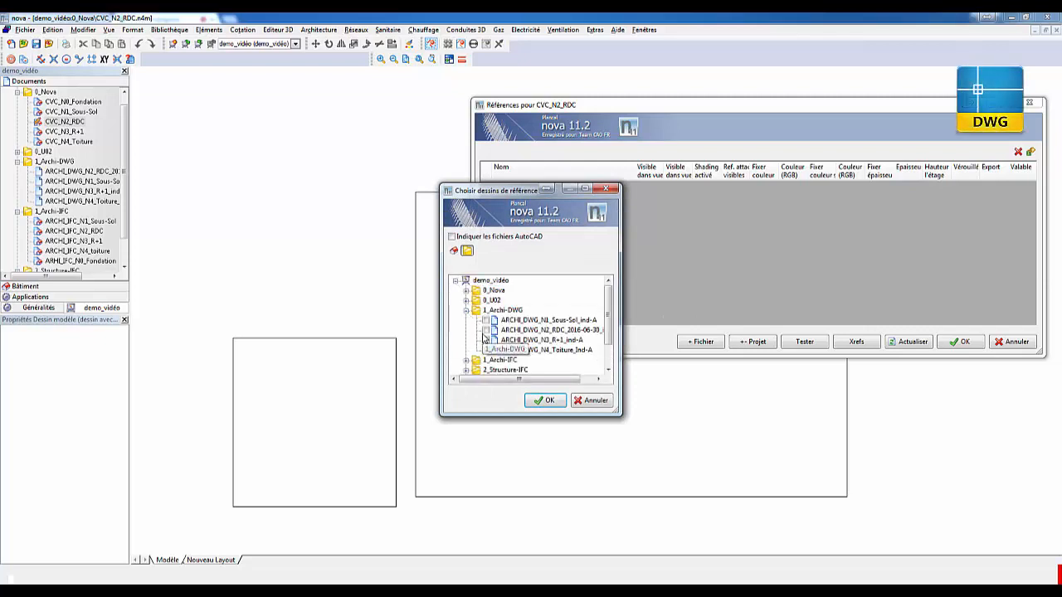
left_click(546, 402)
left_click(929, 347)
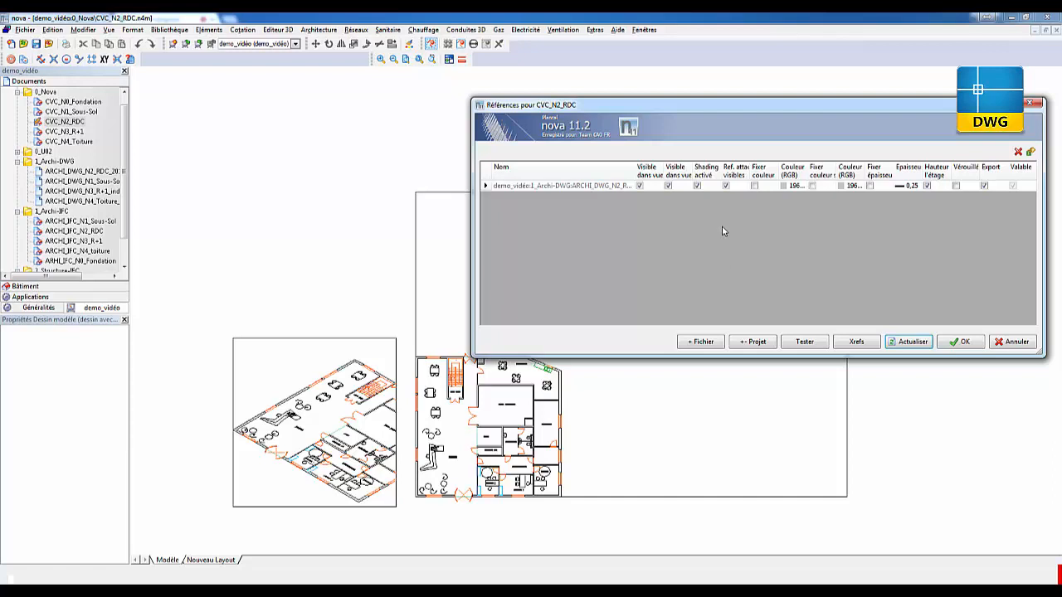
left_click(755, 186)
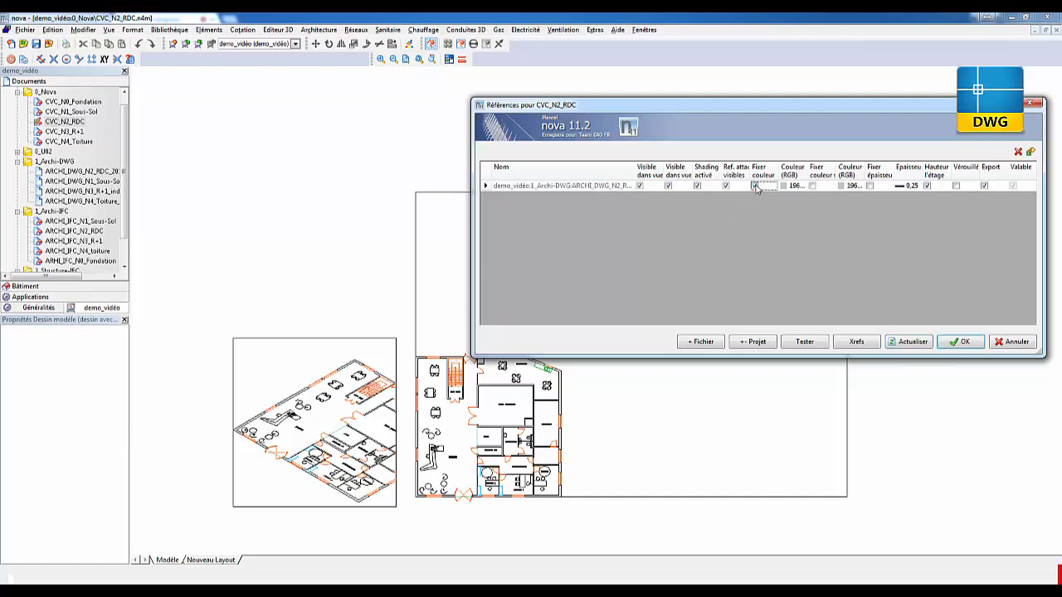
left_click(913, 341)
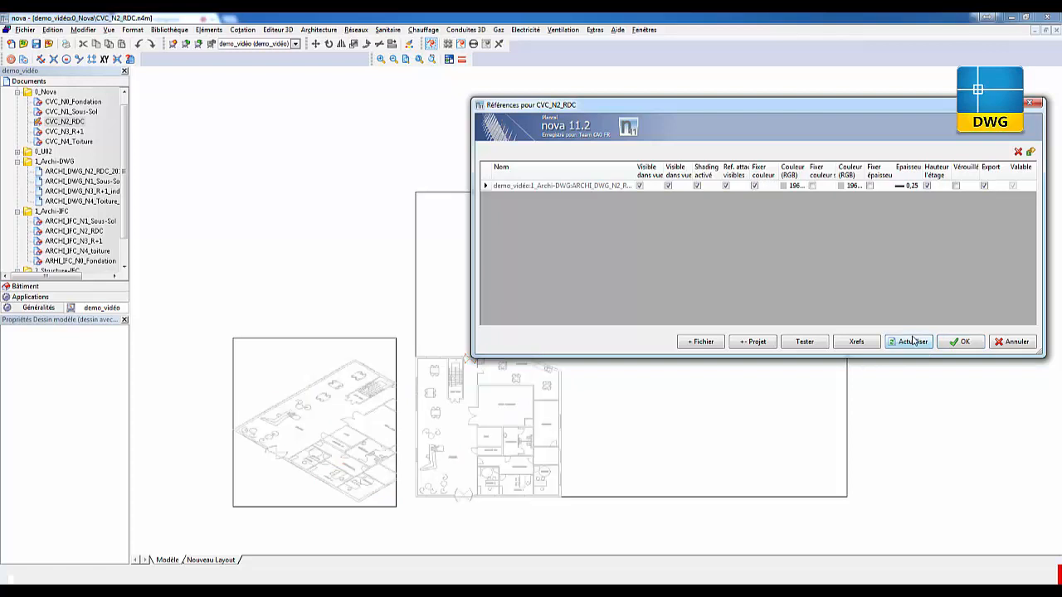
Step: Add a reference drawing from the 1_Archi-IFC folder to CVC_N2_RDC and validate the references
left_click(753, 342)
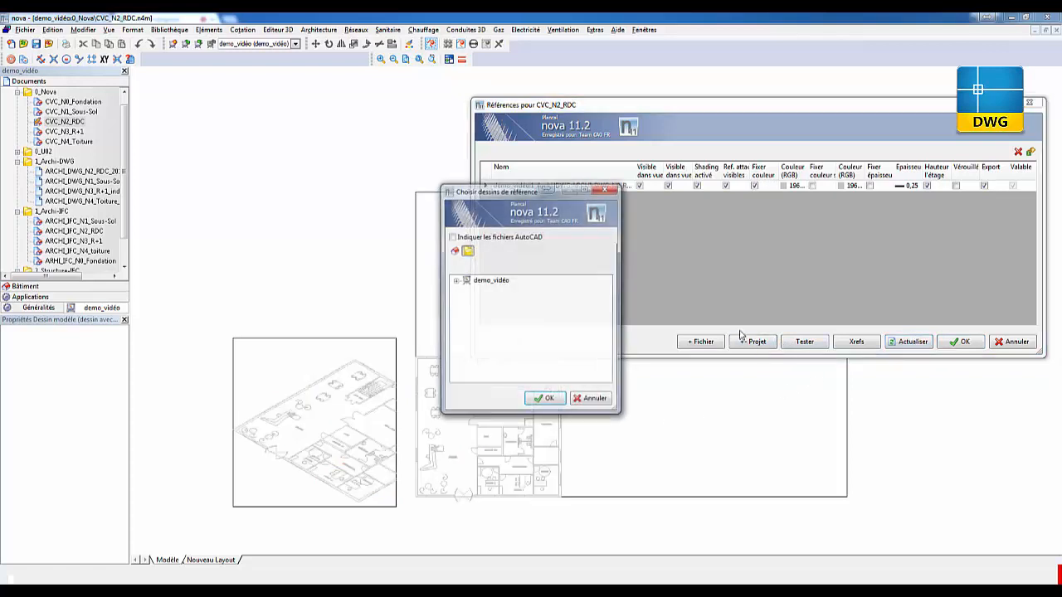
left_click(456, 282)
left_click(466, 322)
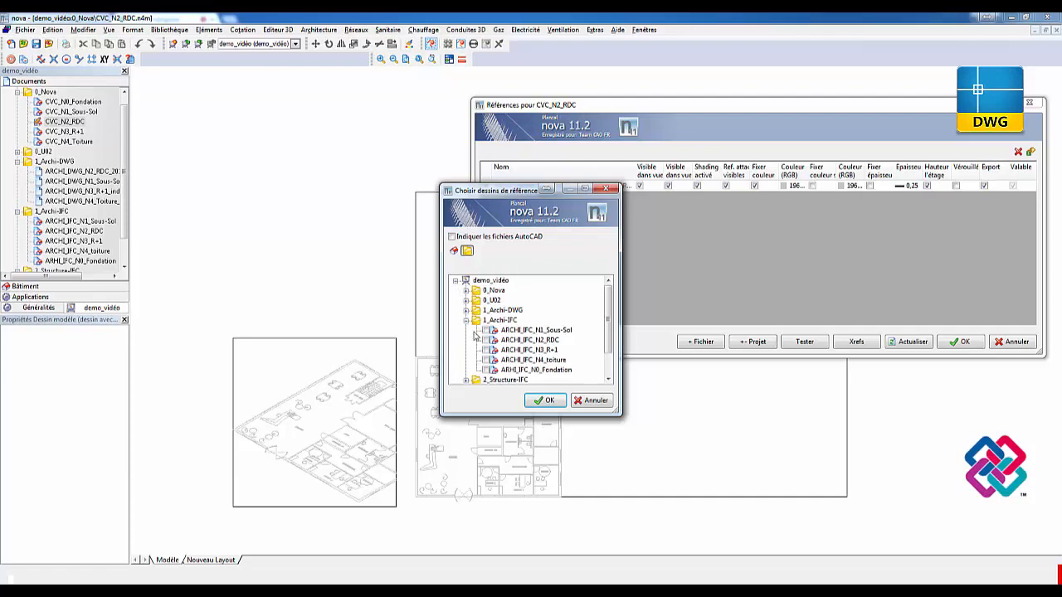
left_click(544, 400)
left_click(962, 342)
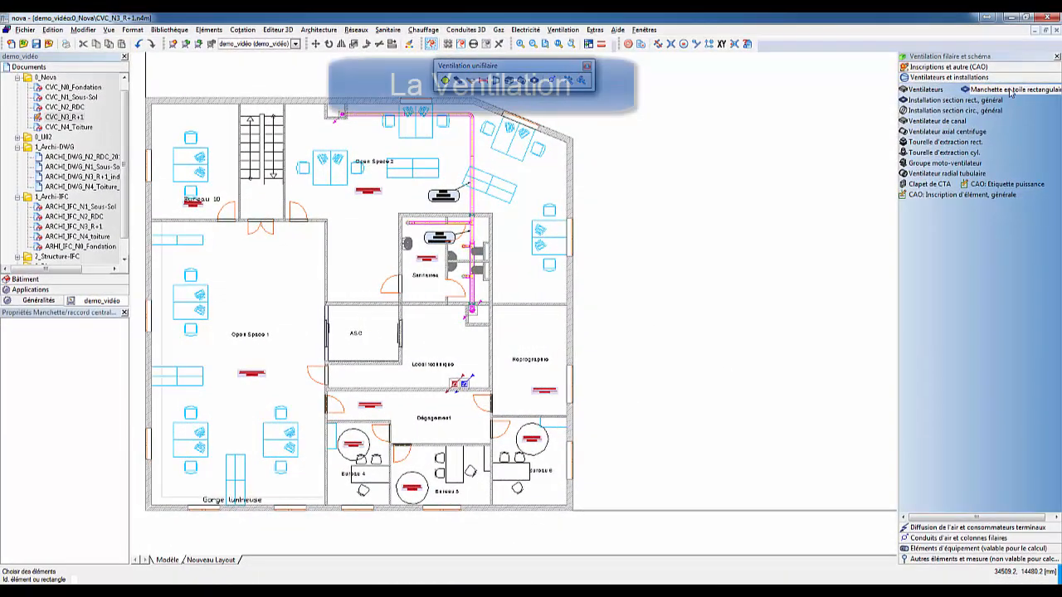
Step: Place a rectangular canvas sleeve (Manchette en toile rectangulaire) in the Local technique room of CVC_N3_R+1
left_click(1010, 91)
scroll(446, 360, "up", 2)
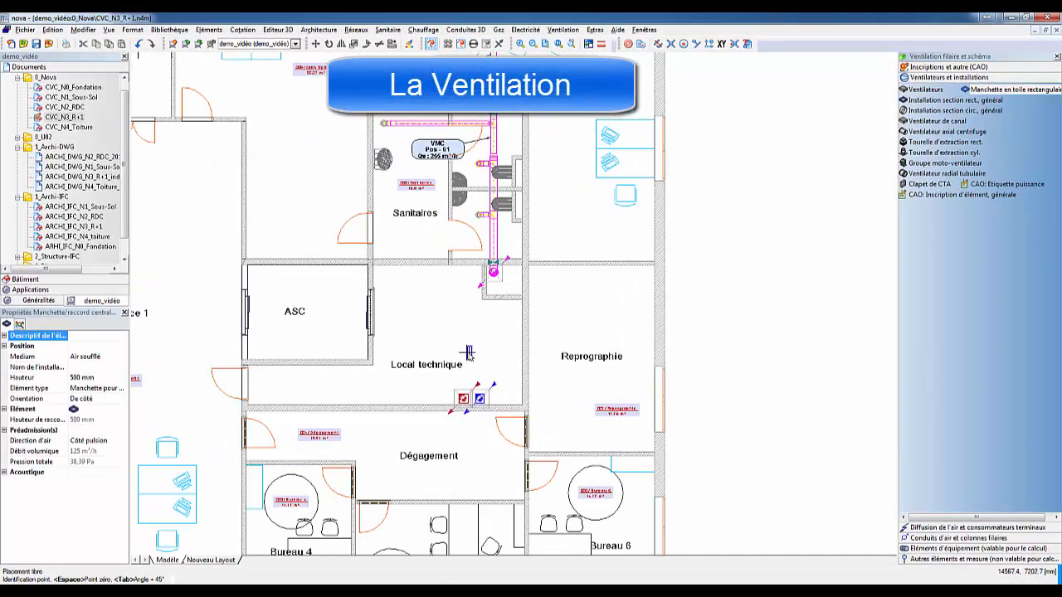
scroll(489, 315, "down", 3)
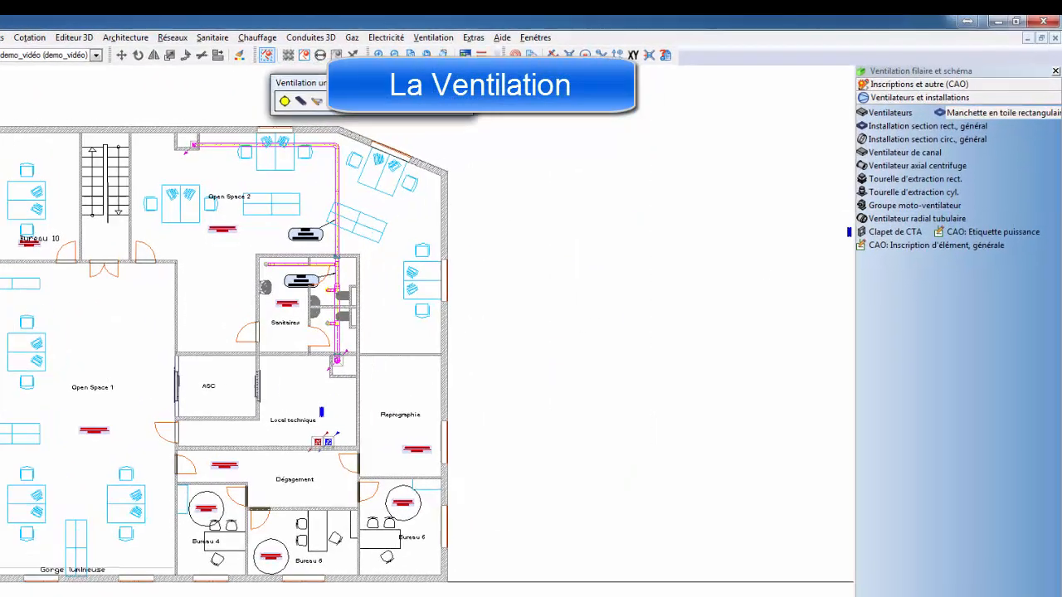
Step: Place a square slab diffuser and a circular wall diffuser side by side outside the building, beside the Reprographie room
left_click(966, 528)
left_click(945, 99)
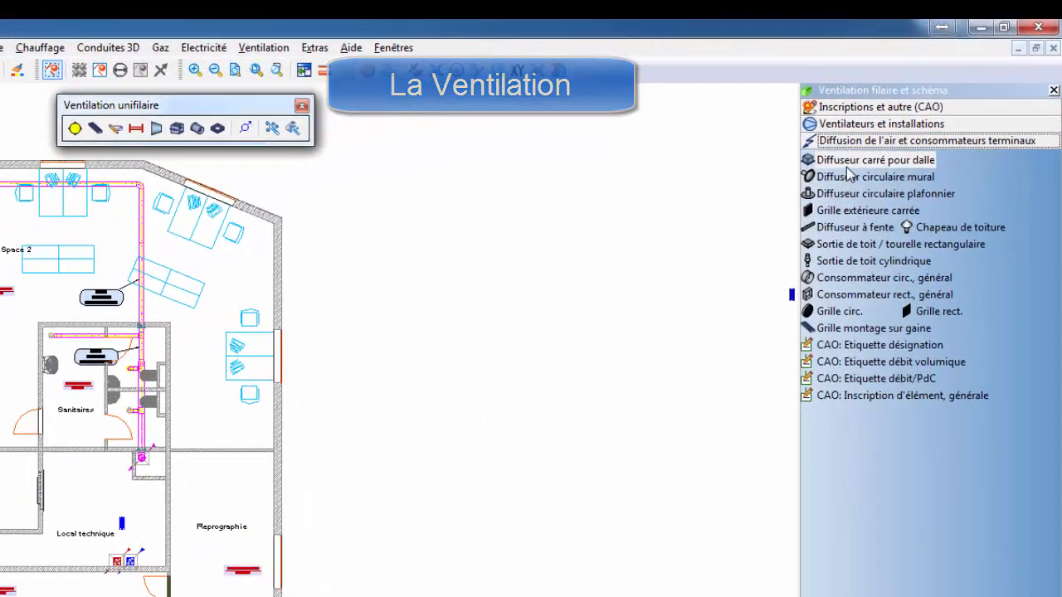
left_click(328, 521)
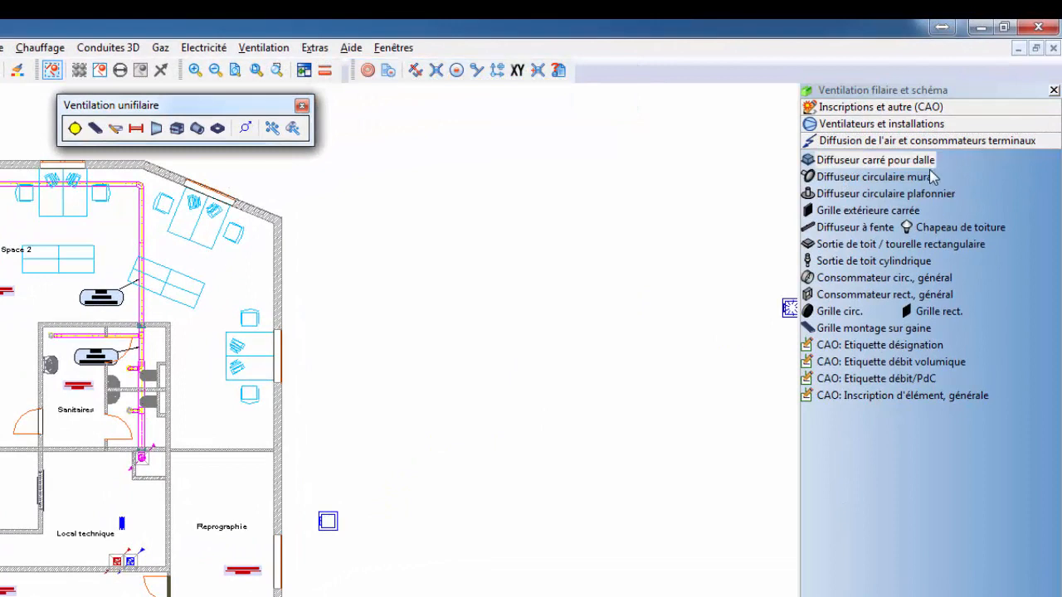
left_click(931, 177)
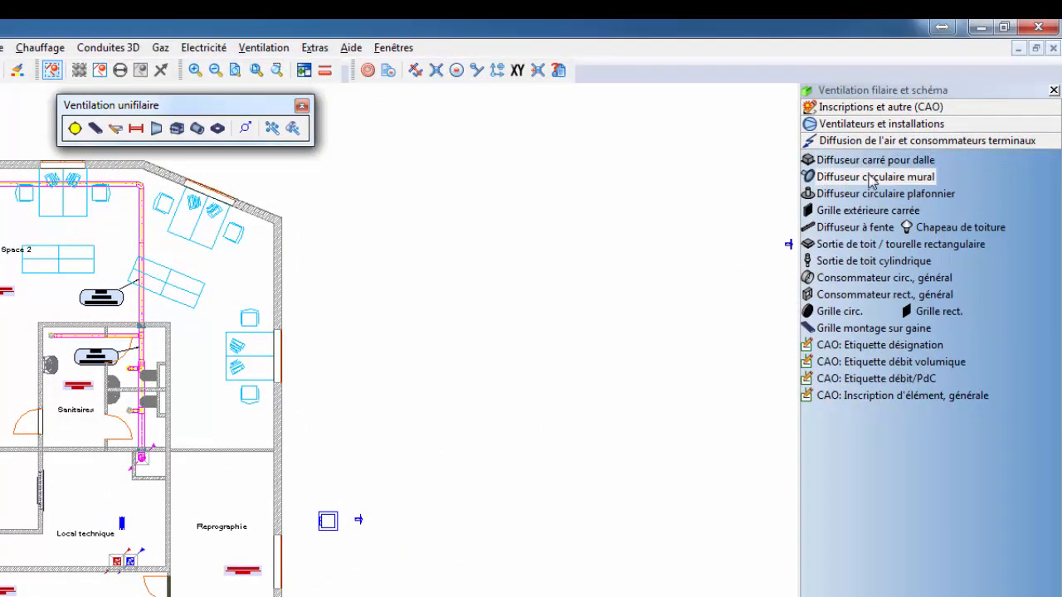
Step: Add a circular ceiling diffuser and a slot diffuser (Diffuseur à fente) to the row of diffusers outside the building
left_click(880, 193)
left_click(391, 520)
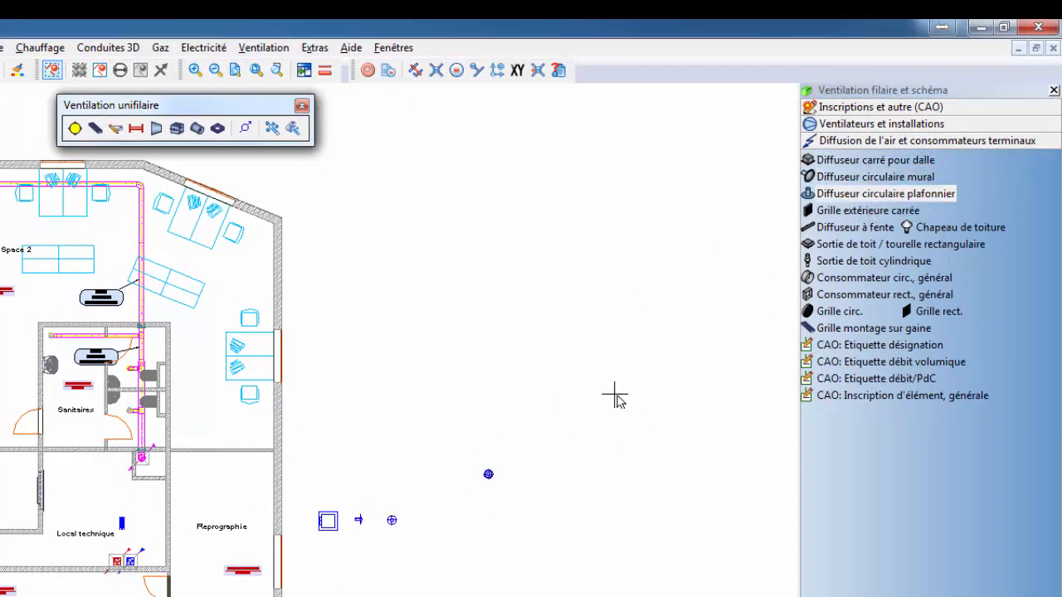
left_click(855, 227)
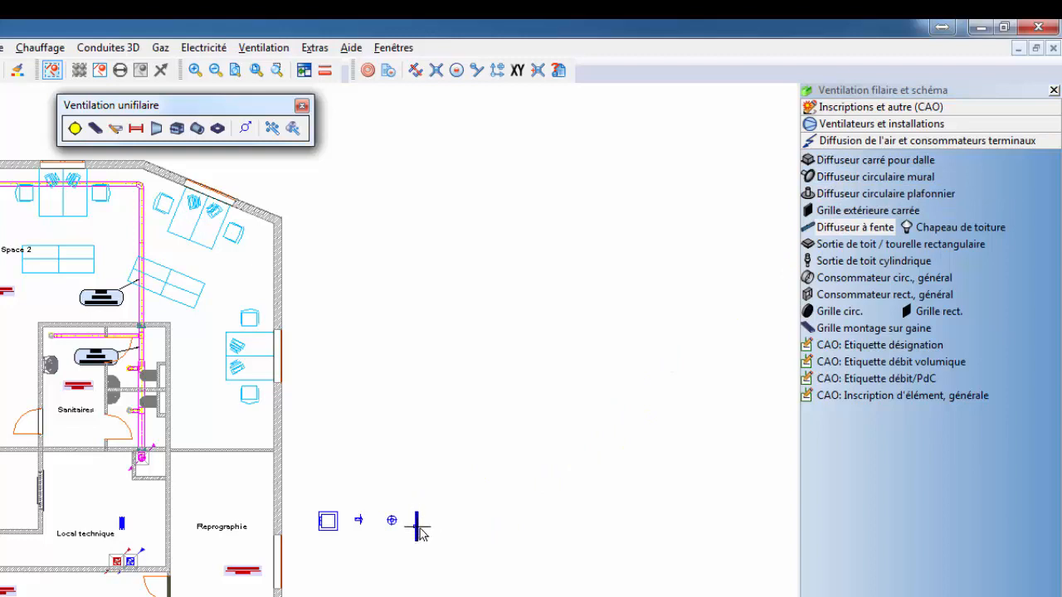
left_click(417, 528)
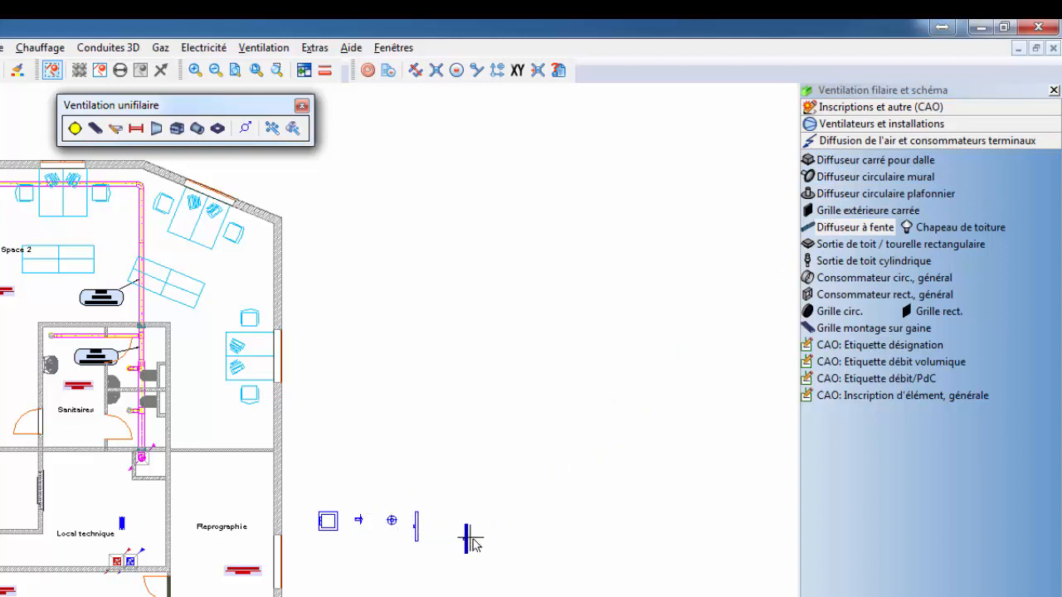
Step: Create a section view of the row of four diffusers and place it just above them
right_click_drag(529, 580, 390, 596)
mouse_move(473, 552)
left_mouse_down()
mouse_move(332, 550)
mouse_move(302, 519)
mouse_move(313, 485)
left_mouse_up()
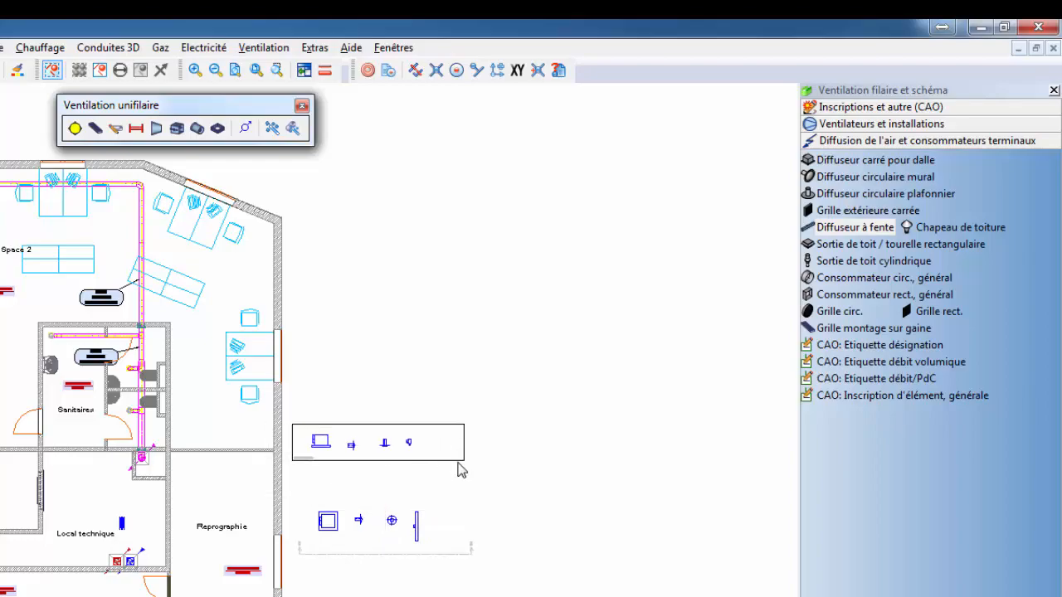
left_click_drag(462, 460, 455, 490)
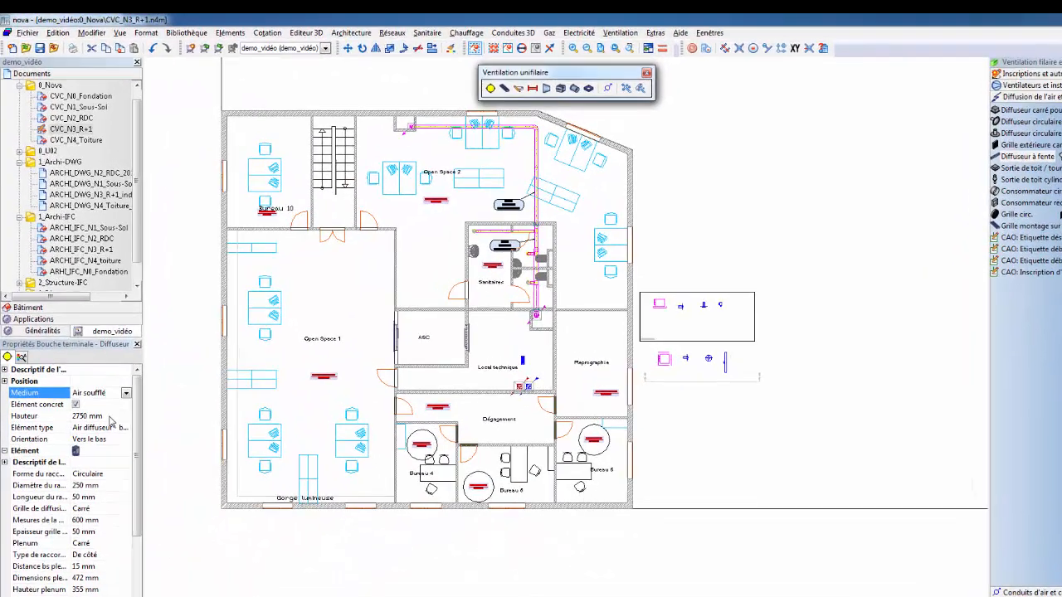
Step: Set the square slab diffuser's height to 2150 mm and its connection diameter to 160 mm
key("BackSpace")
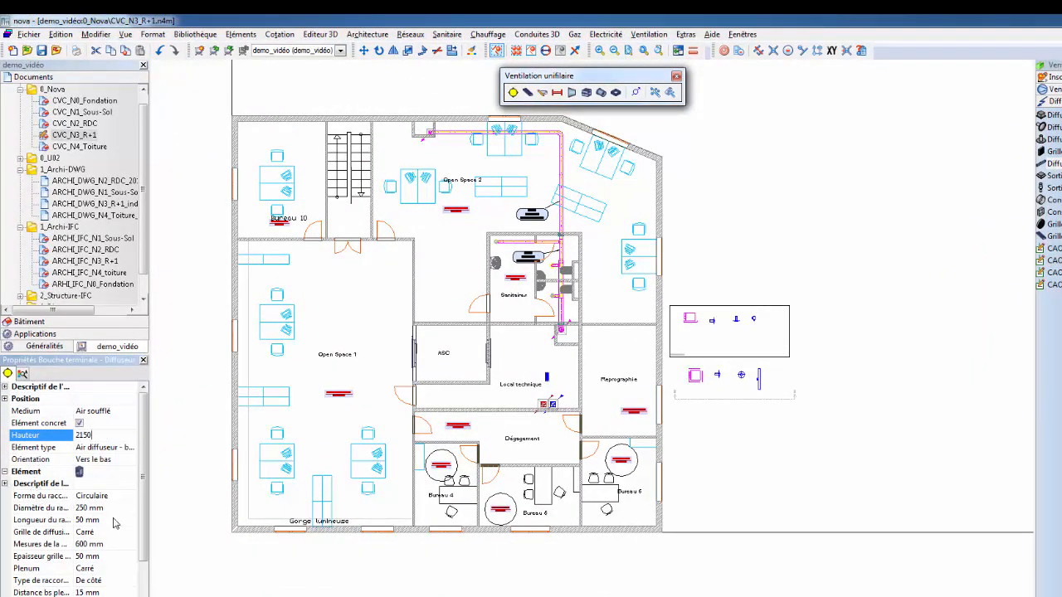
left_click(38, 508)
type("16")
key("Tab")
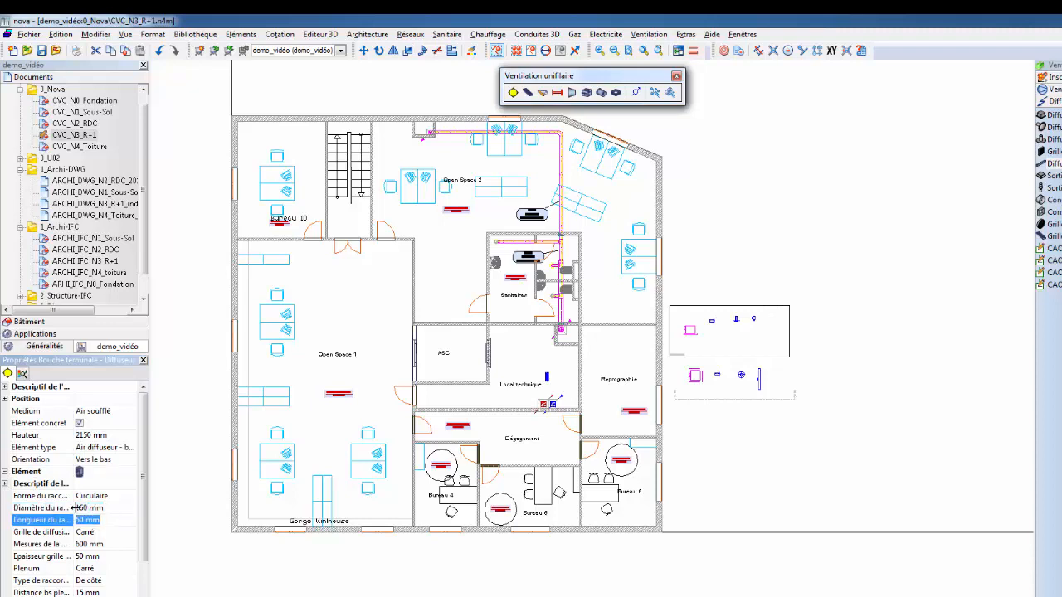
Step: Set the square slab diffuser's volume flow (Débit volumique) to 150 m³/h
scroll(140, 486, "down", 3)
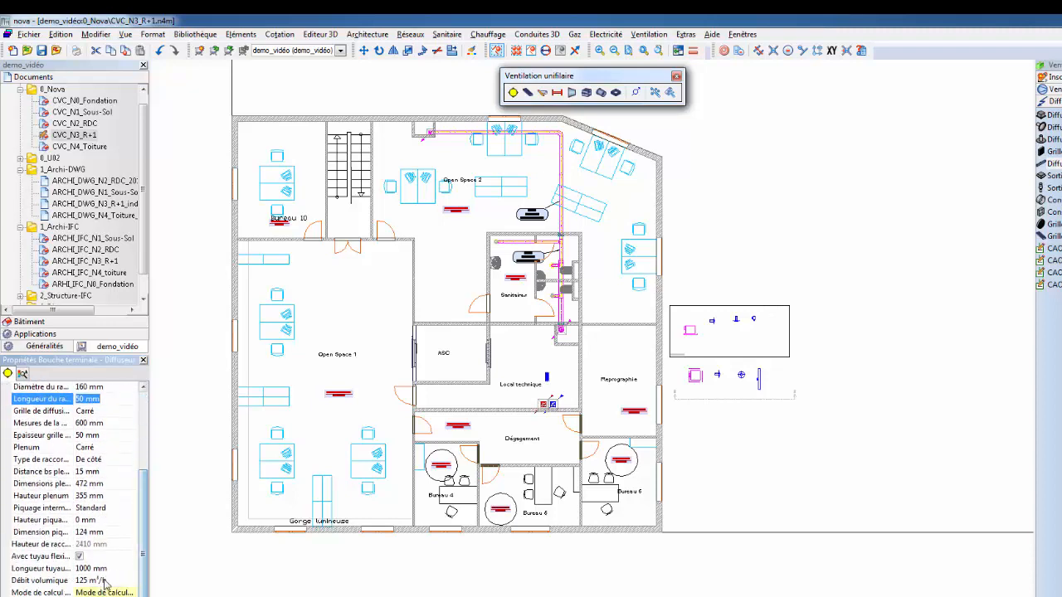
left_click(64, 581)
type("150")
key("Tab")
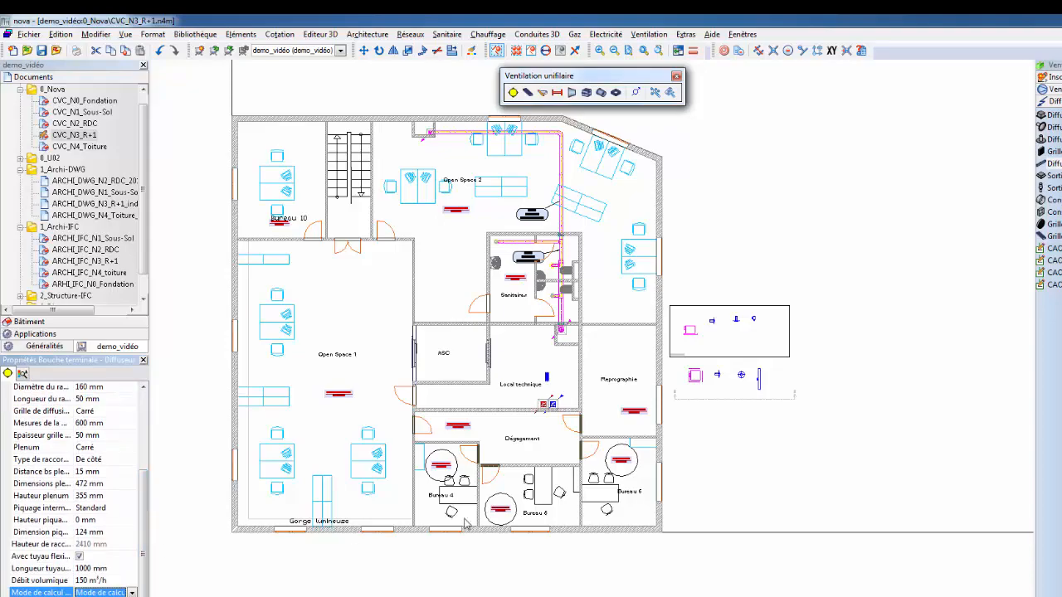
key("Tab")
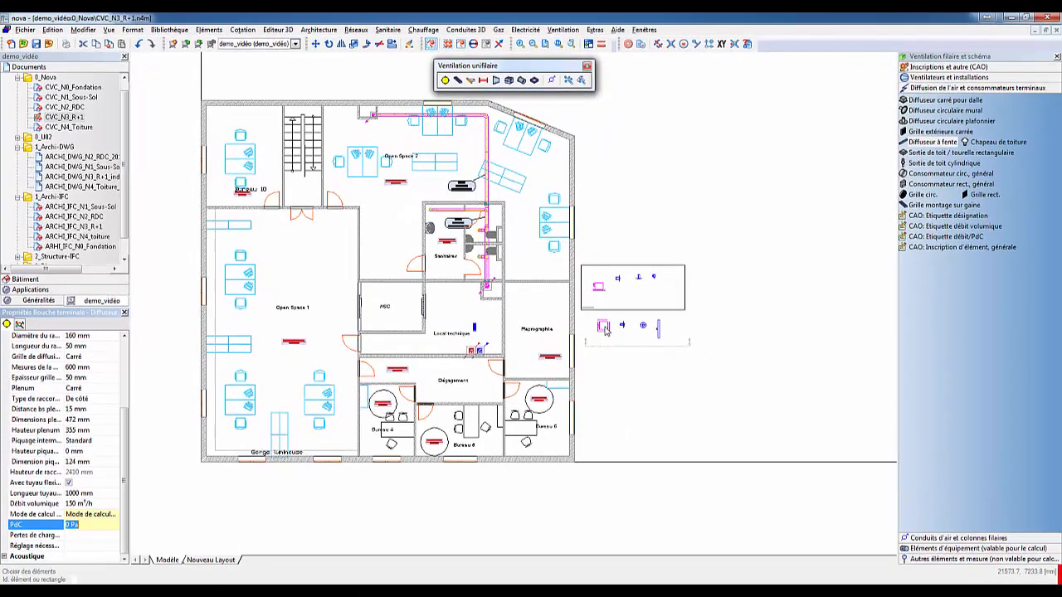
Step: Save the configured square diffuser to the ventilation category of the Bibliothèque Démo library
right_click(606, 329)
mouse_move(678, 498)
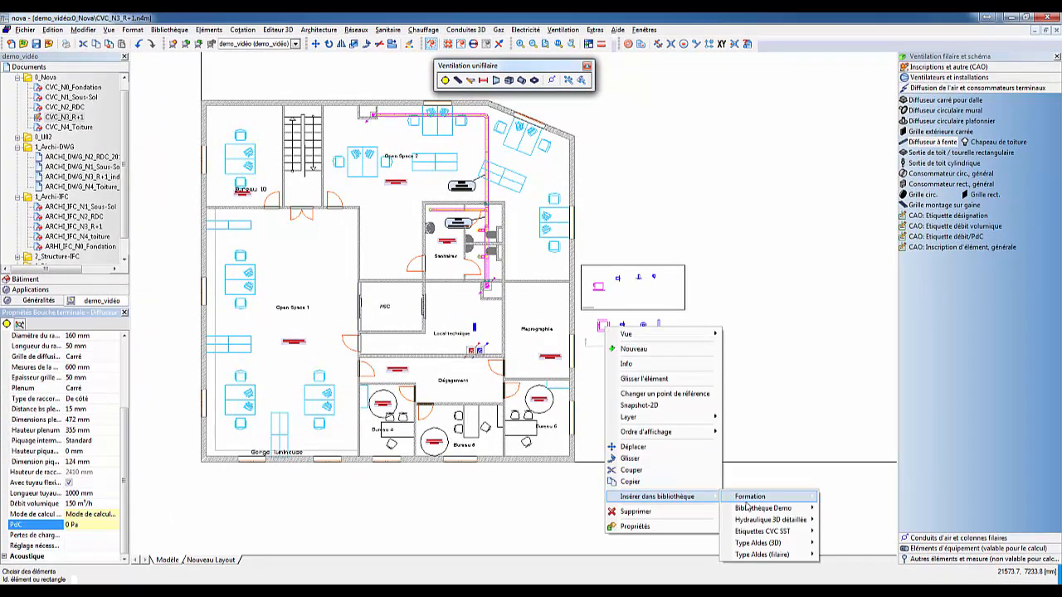
mouse_move(768, 508)
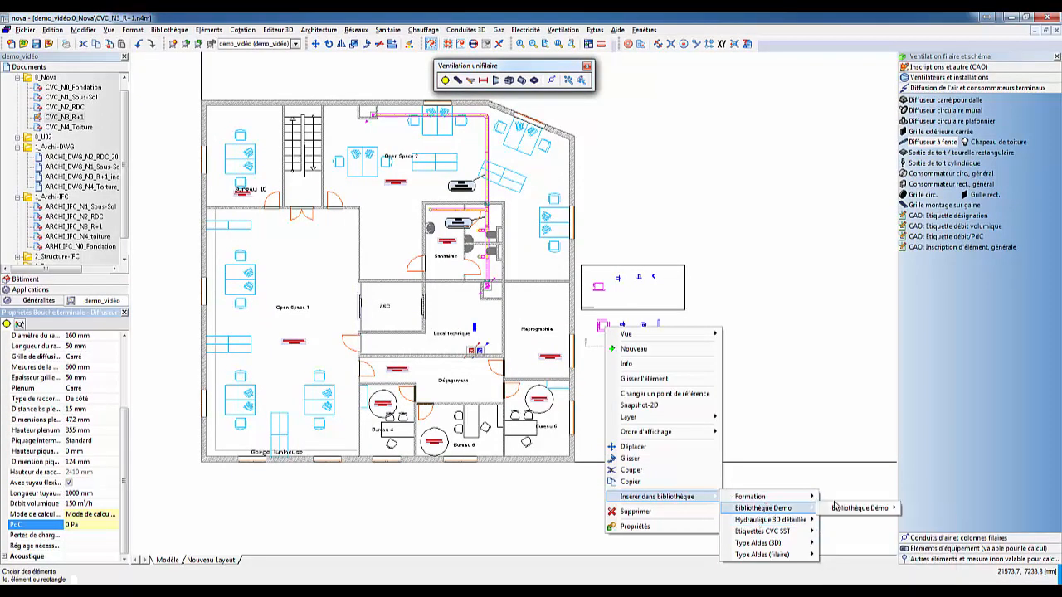
mouse_move(847, 508)
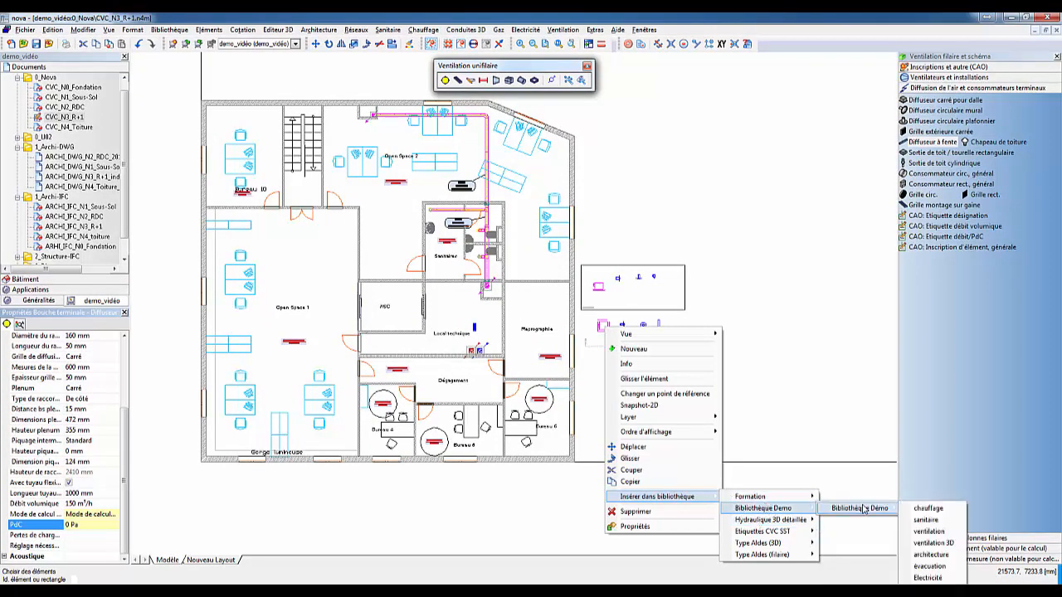
left_click(928, 532)
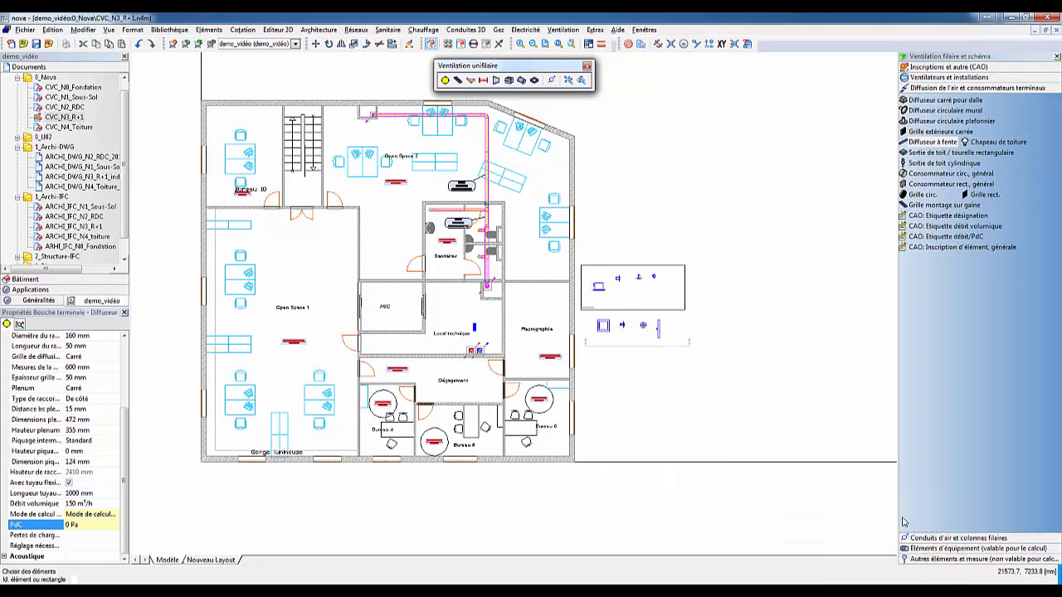
Step: Place new copies of the square slab diffuser freely in Bureau 5 and at the centre of Bureau 4
right_click(607, 328)
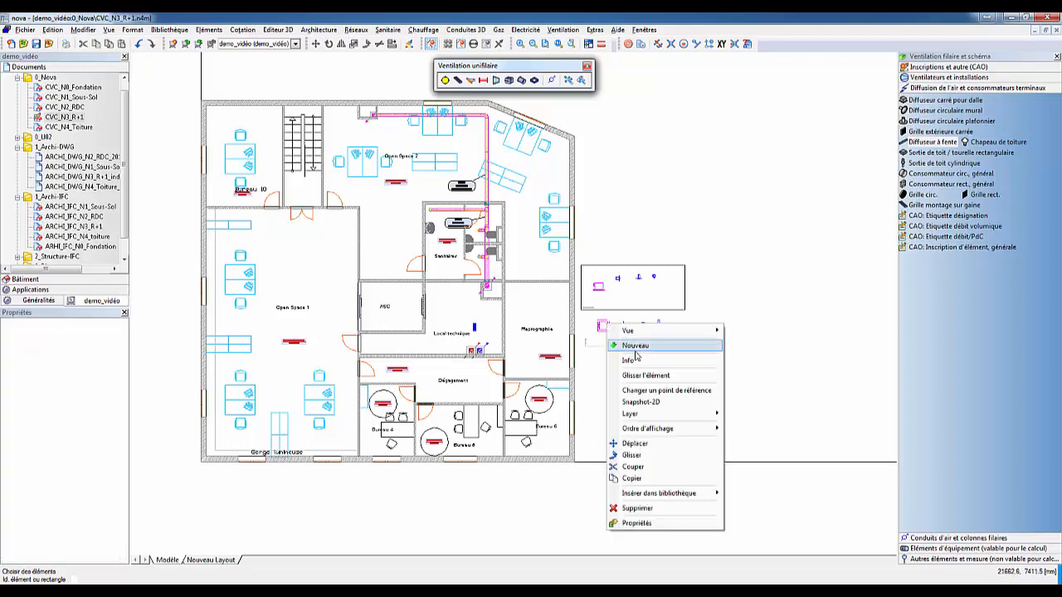
left_click(634, 346)
scroll(438, 419, "up", 4)
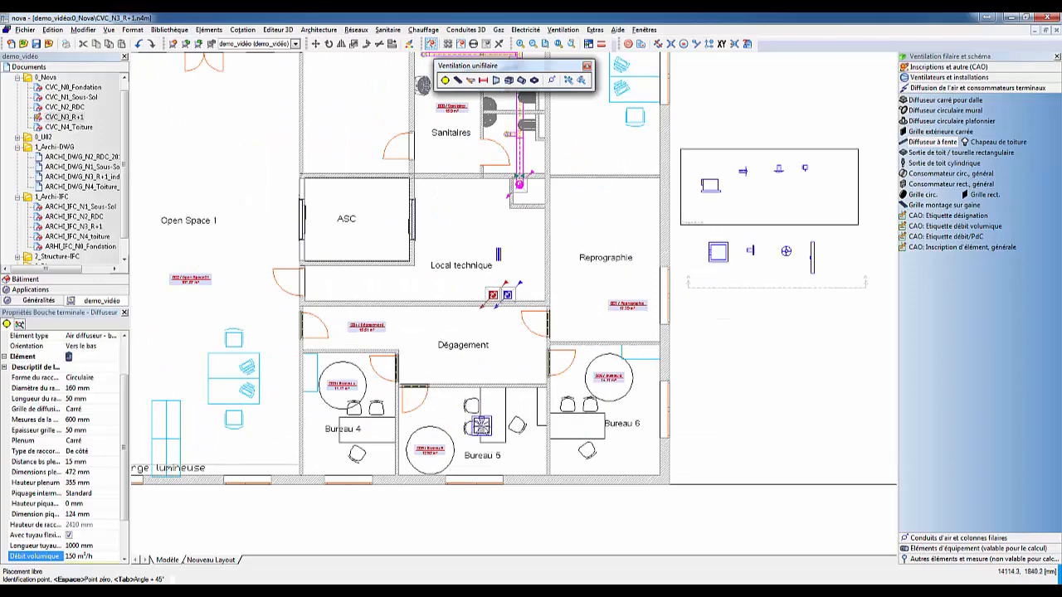
left_click(481, 426)
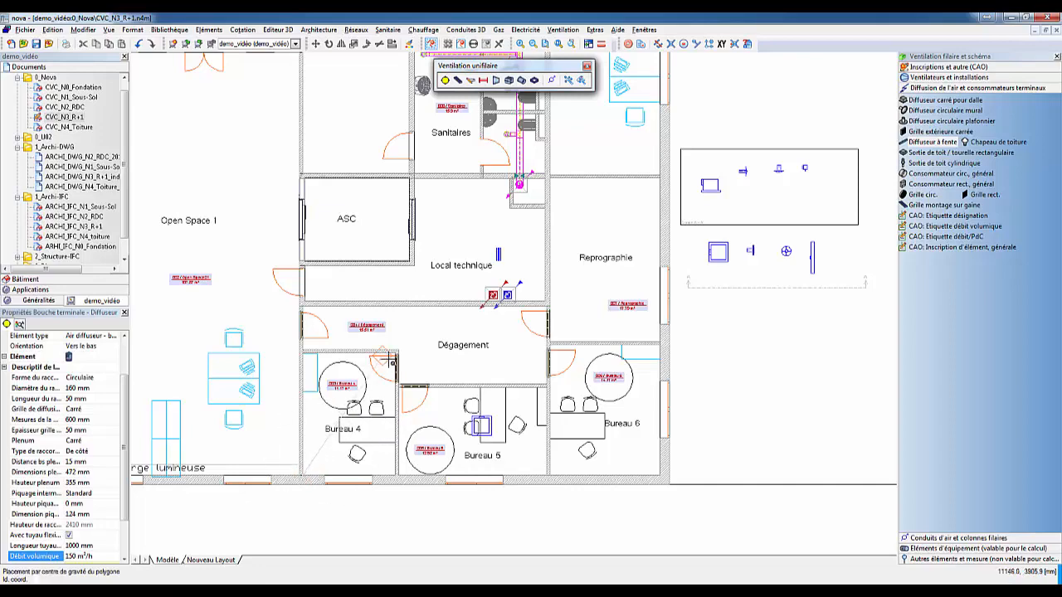
left_click(372, 387)
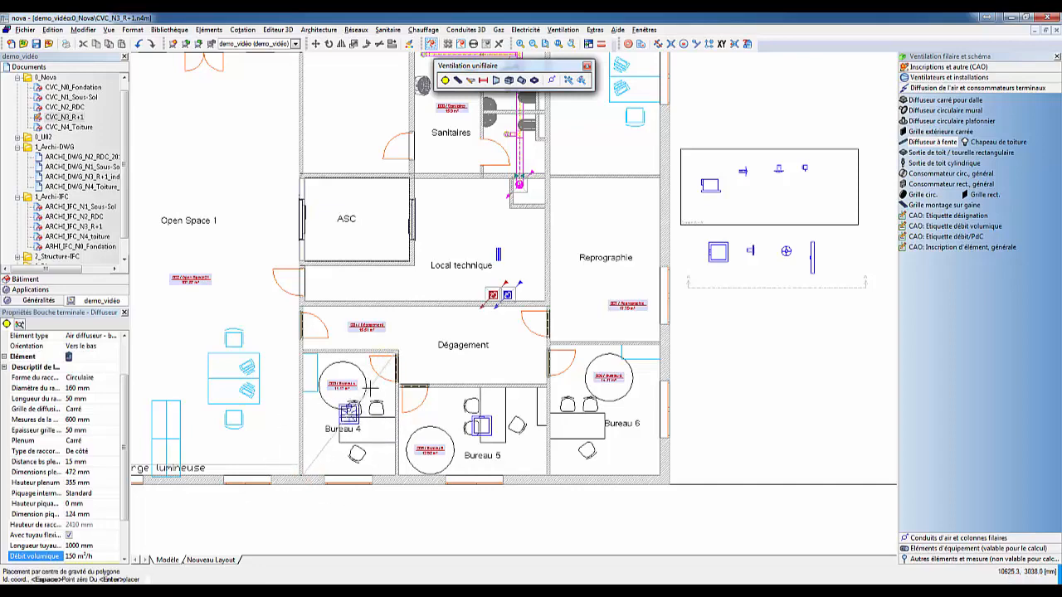
key("Return")
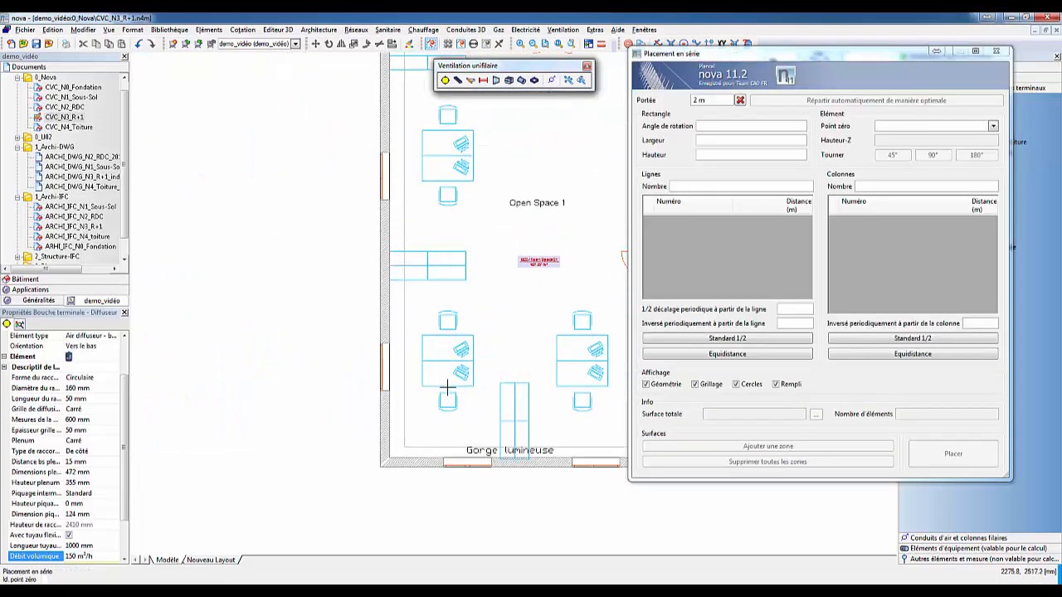
Step: Outline a series-placement rectangle of about 7.59 by 12.94 m over Open Space 1 and distribute the diffusers optimally
left_click(307, 453)
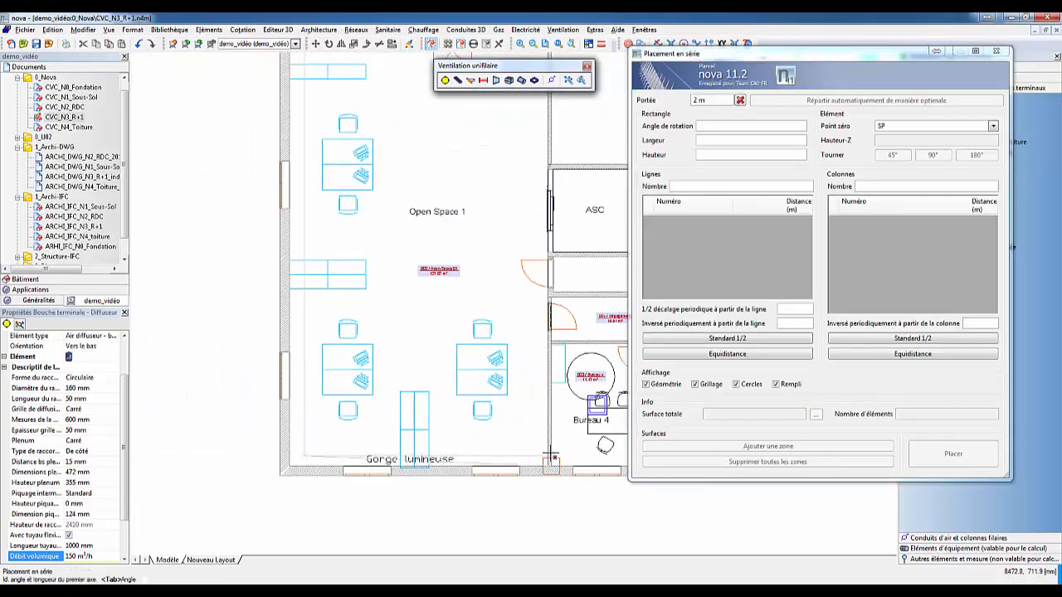
left_click(547, 454)
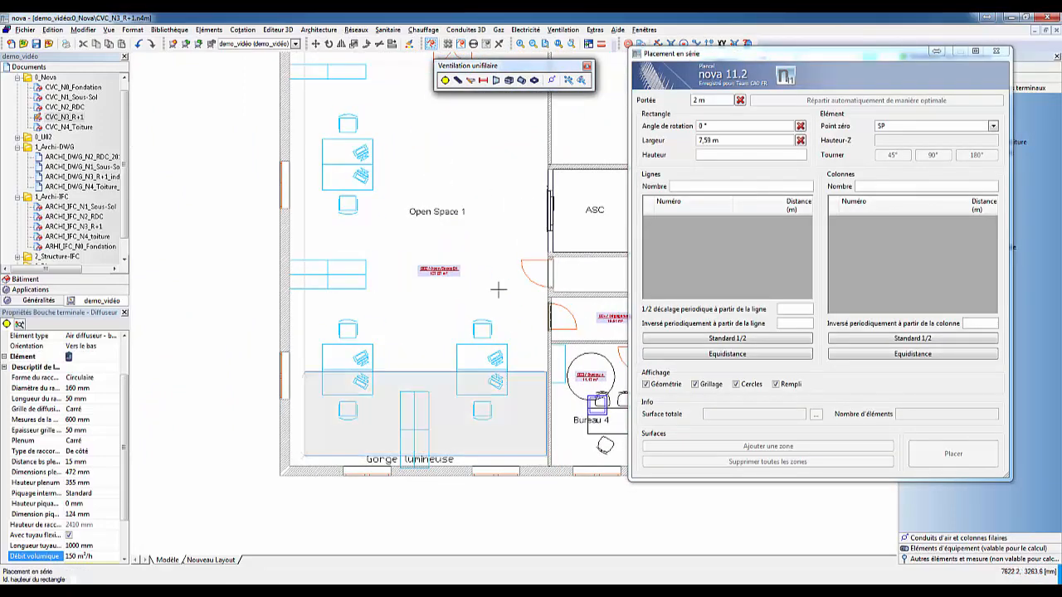
left_click(487, 226)
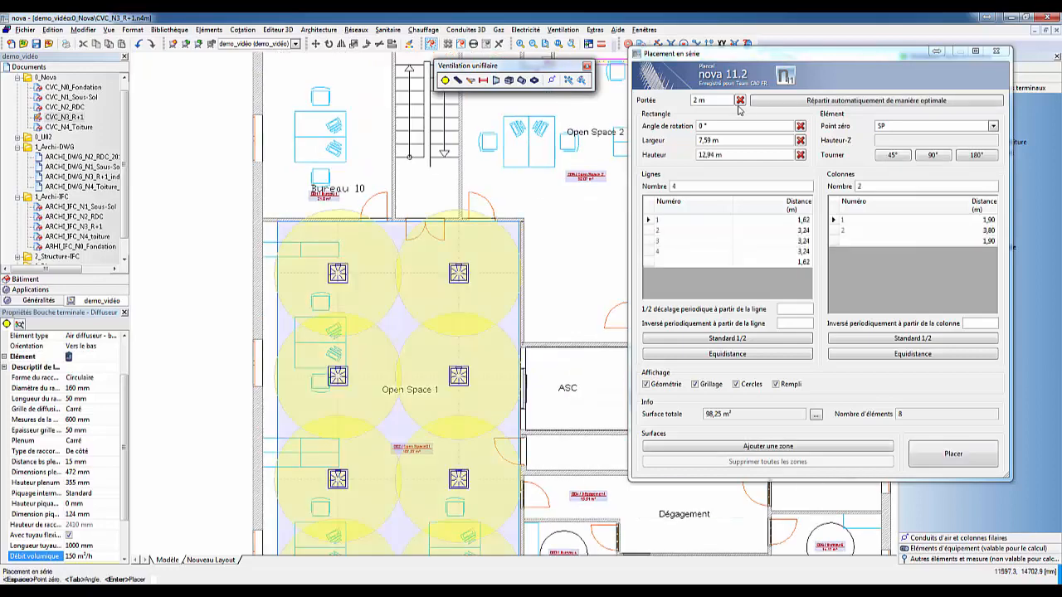
left_click(830, 103)
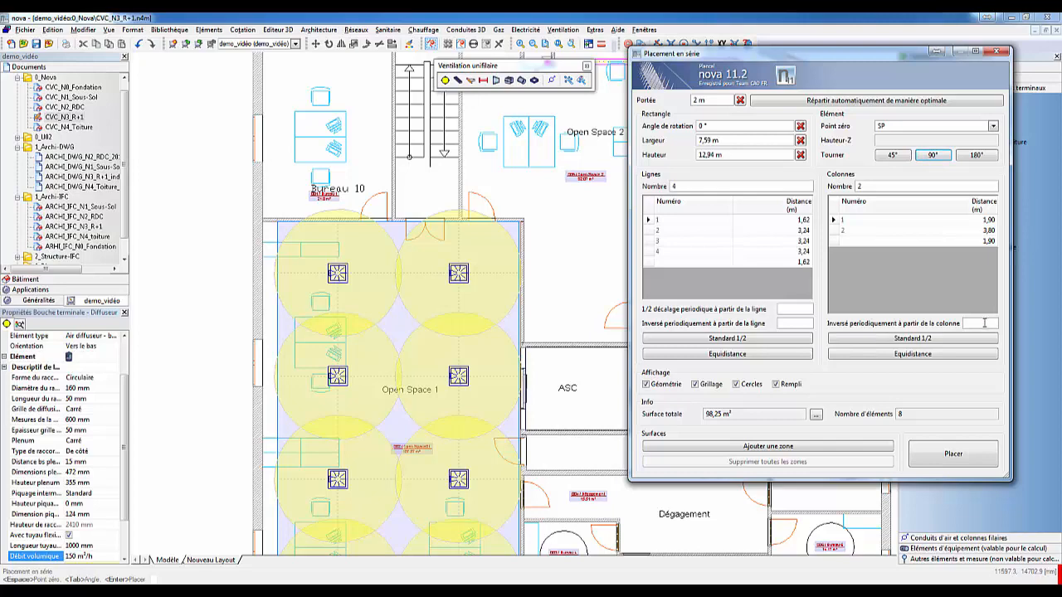
Step: Invert the diffusers periodically from column 1 and place the series in Open Space 1
left_click(728, 242)
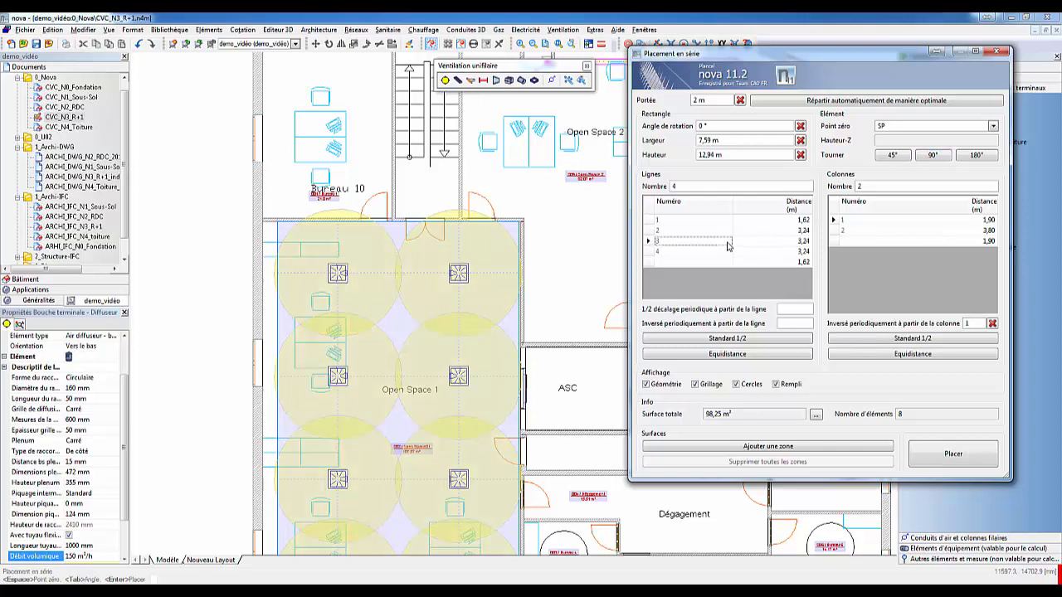
left_click(952, 454)
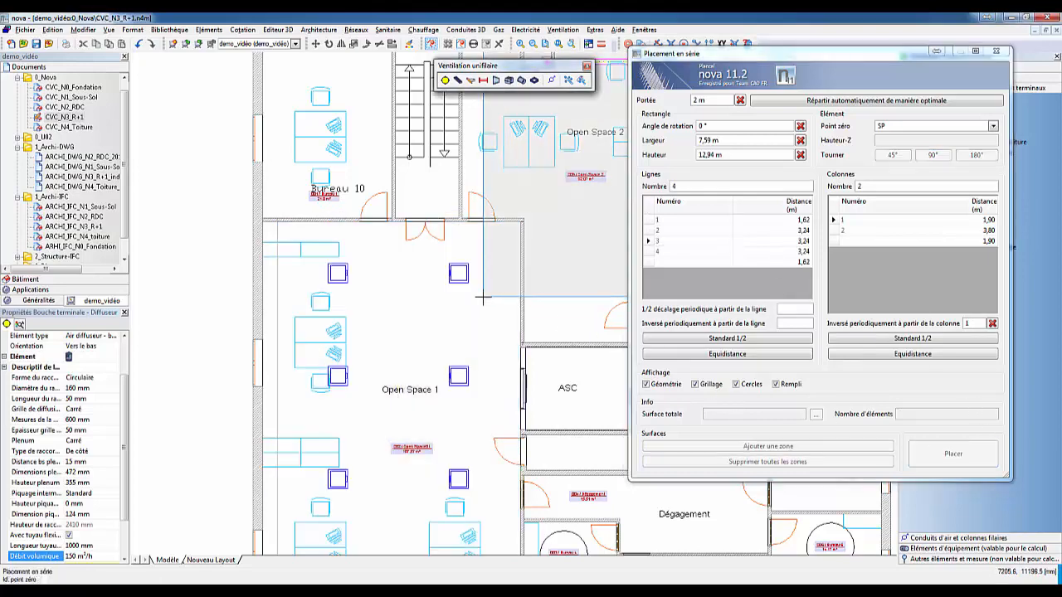
key("Escape")
Step: Change the Medium of the four diffusers in Open Space 1's column nearest the ASC room to the red-coloured air type
scroll(458, 366, "down", 3)
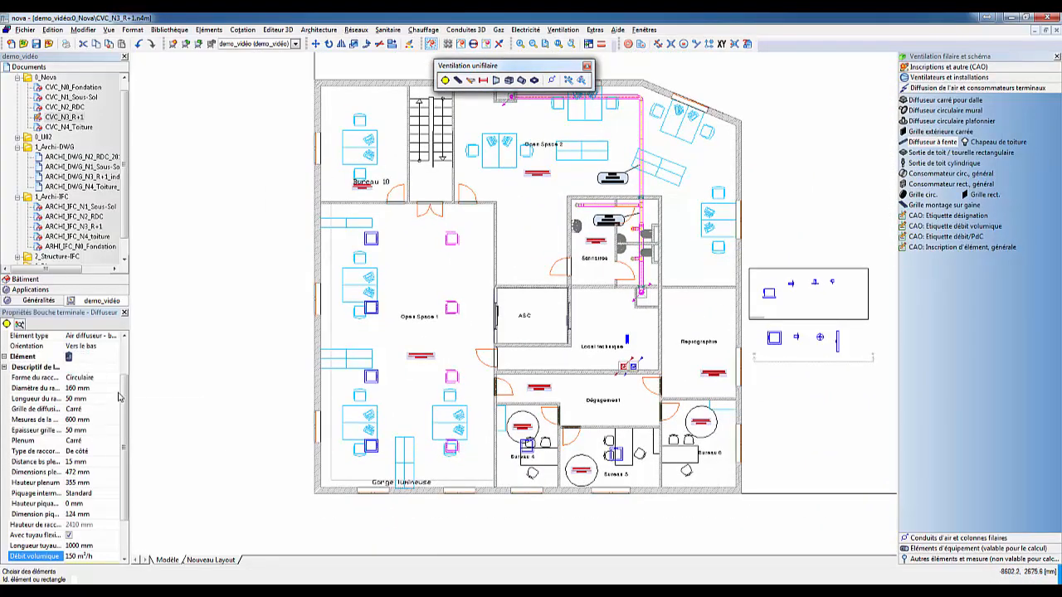
scroll(118, 397, "up", 2)
left_click(116, 357)
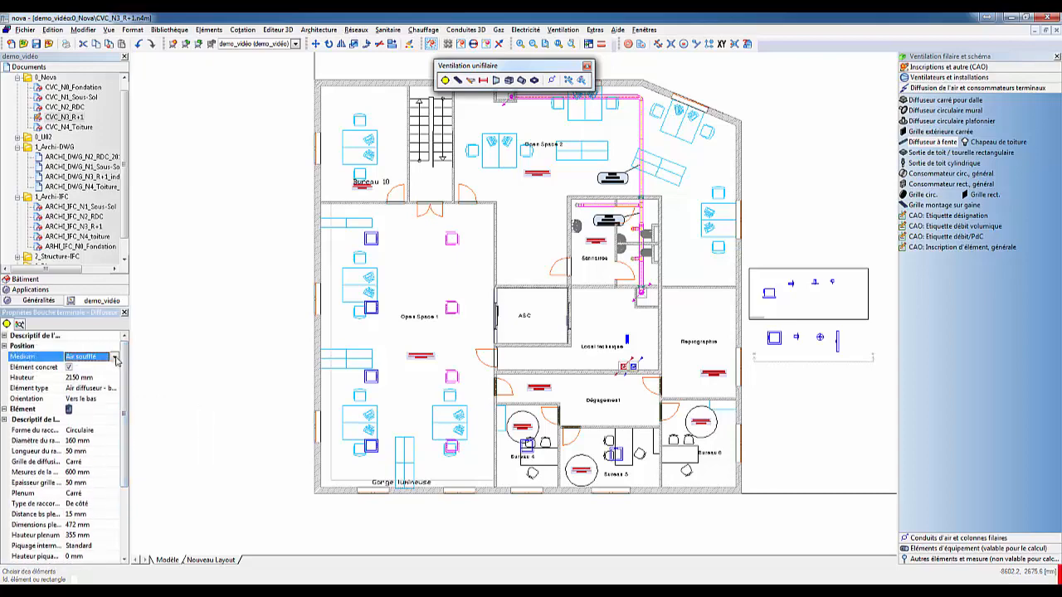
left_click(116, 356)
left_click(93, 367)
scroll(448, 254, "up", 4)
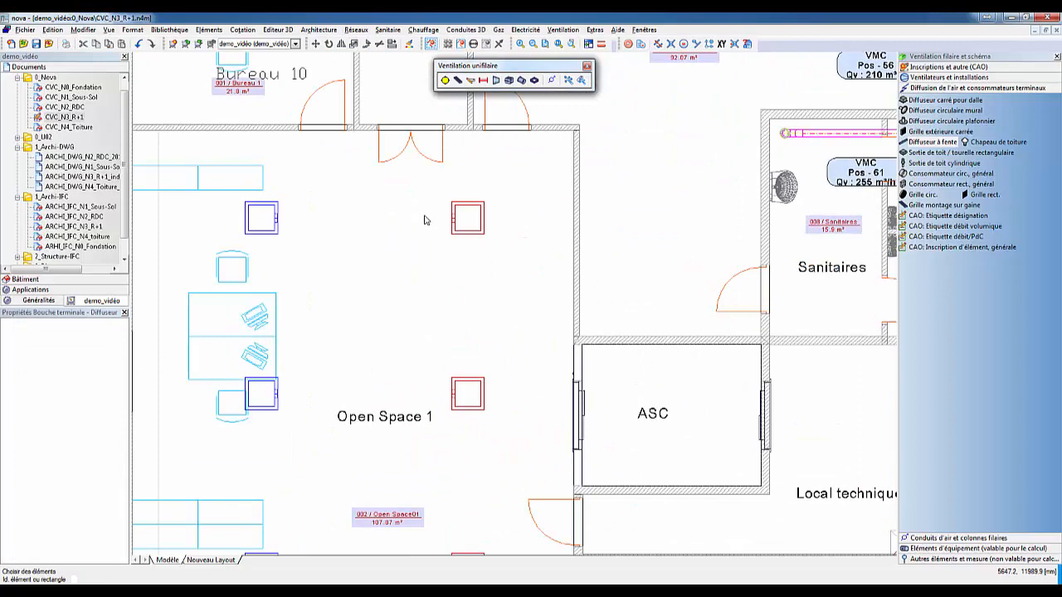
Step: Connect the two end diffusers of Open Space 1's blue column with a supply duct running alongside the column
scroll(424, 220, "down", 4)
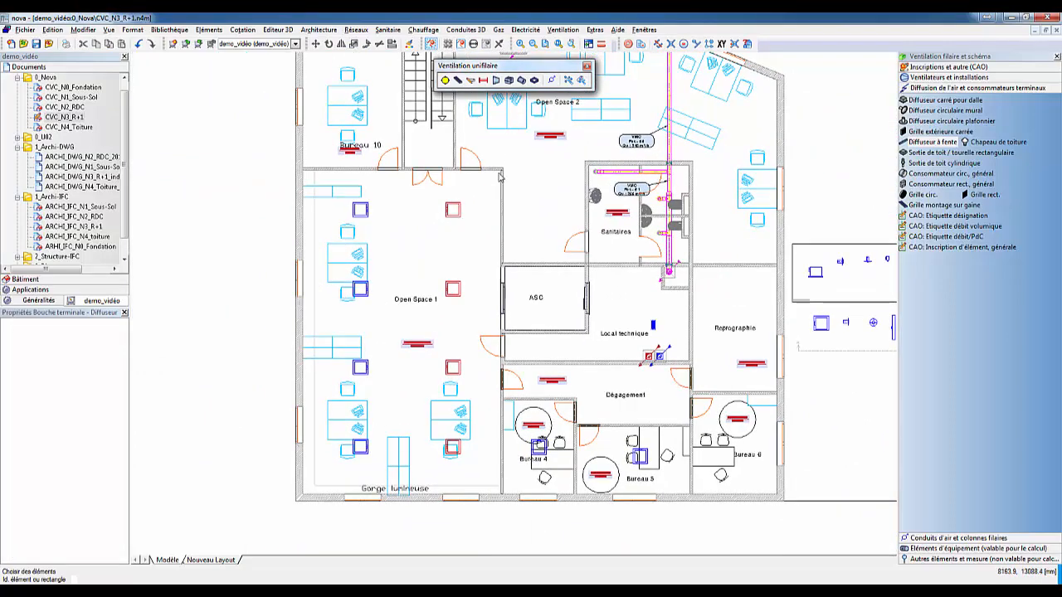
left_click(483, 79)
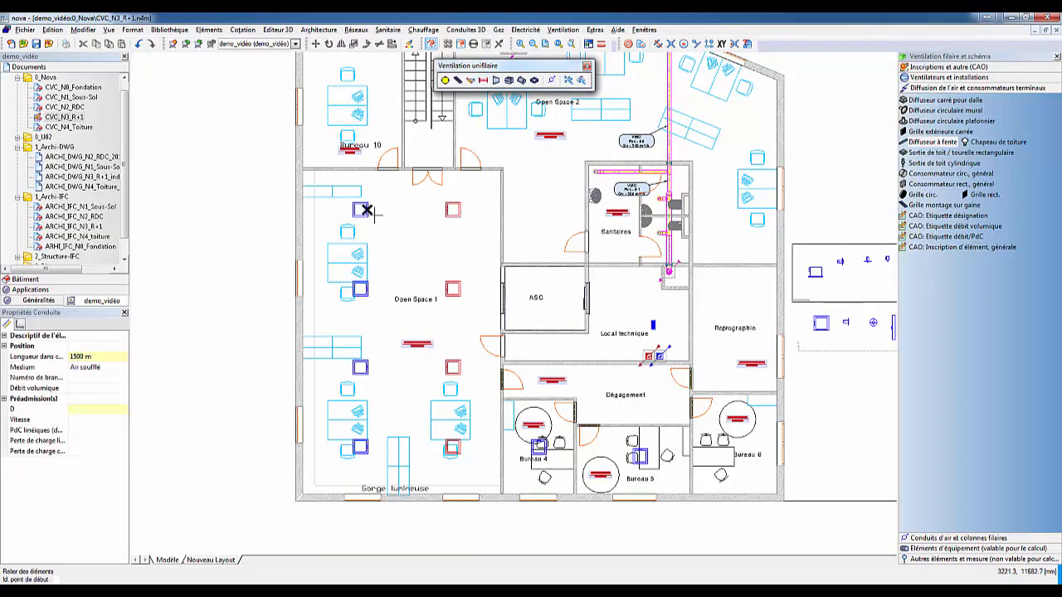
left_click(373, 215)
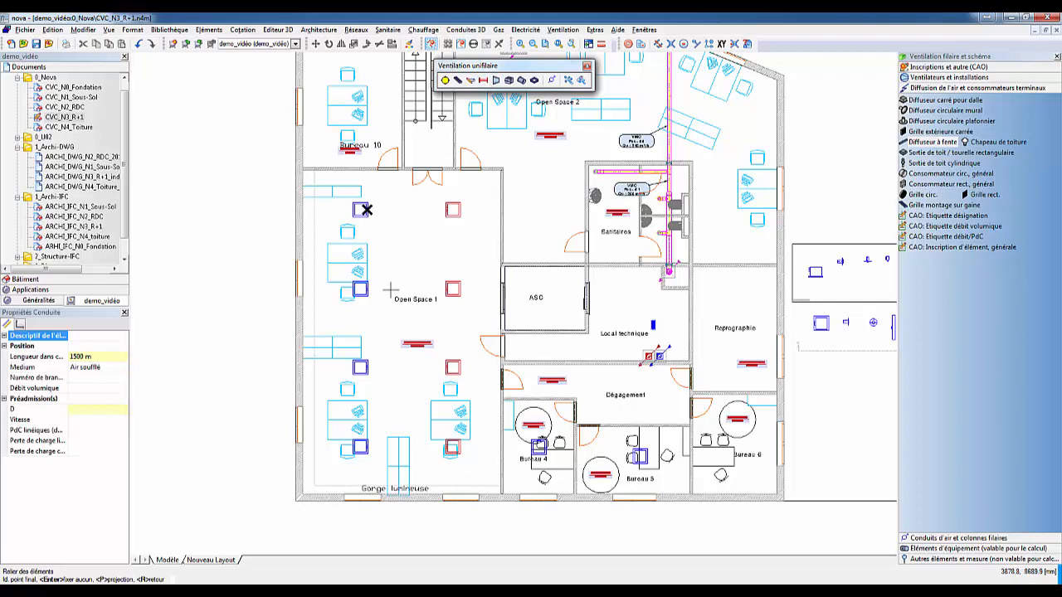
left_click(360, 448)
left_click(408, 212)
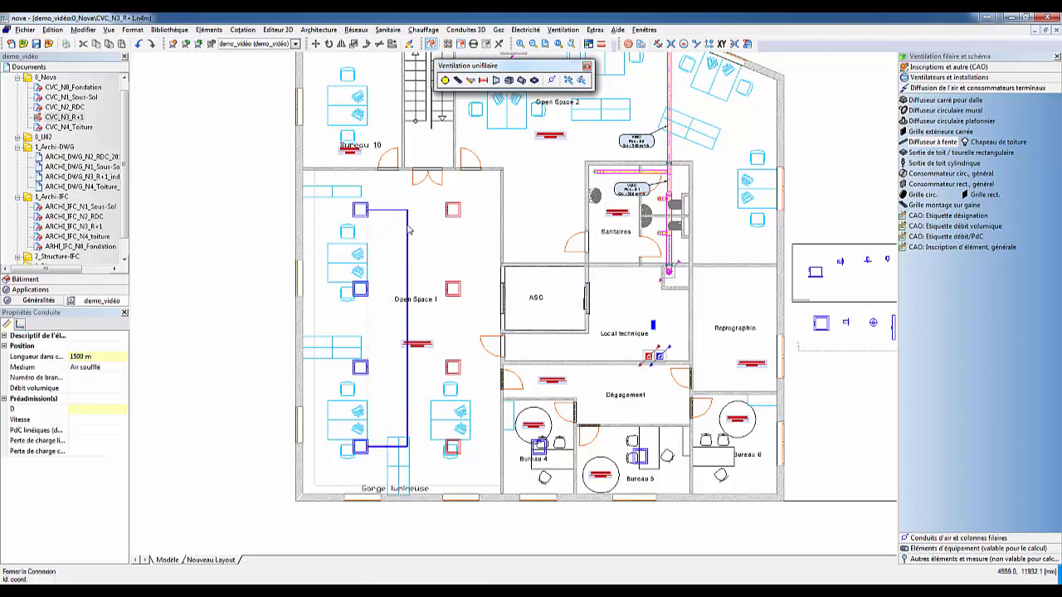
key("Return")
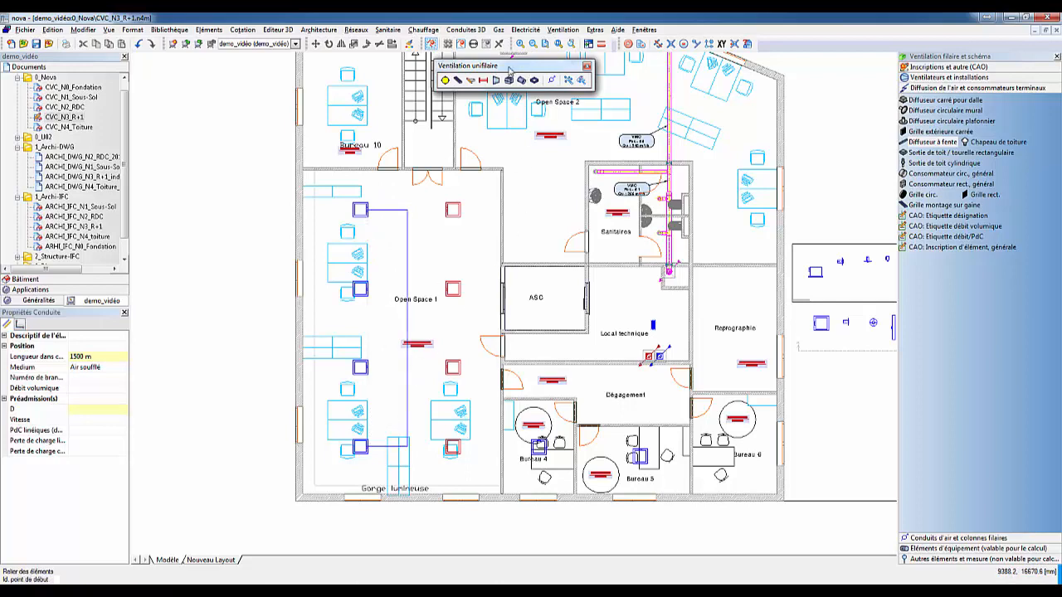
Step: Draw a supply duct from the Local technique sleeve through Dégagement to the Open Space 1 duct and automatically connect the remaining supply diffusers
left_click(655, 325)
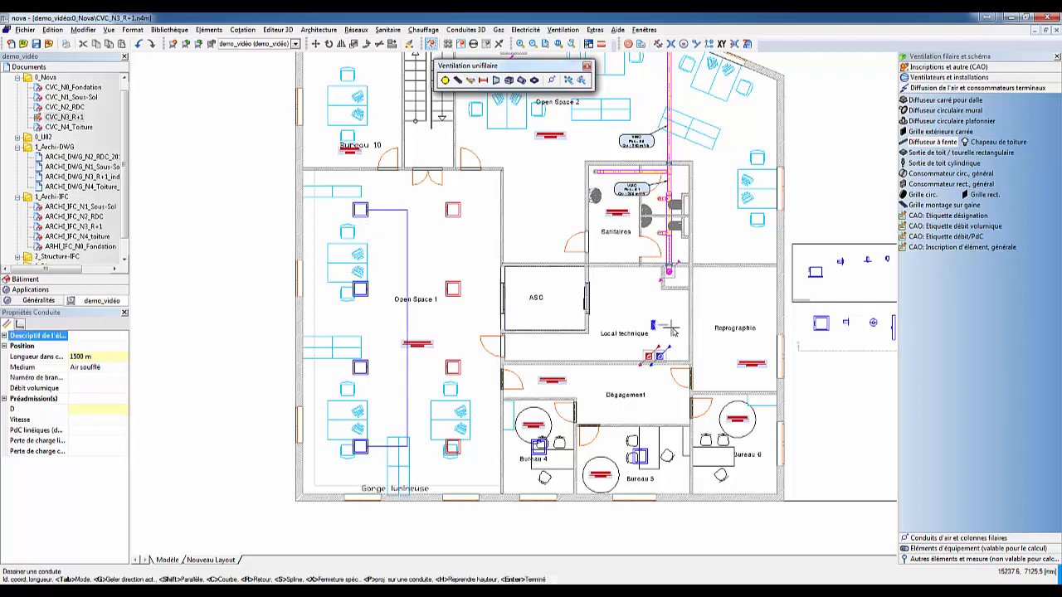
left_click(680, 389)
left_click(407, 388)
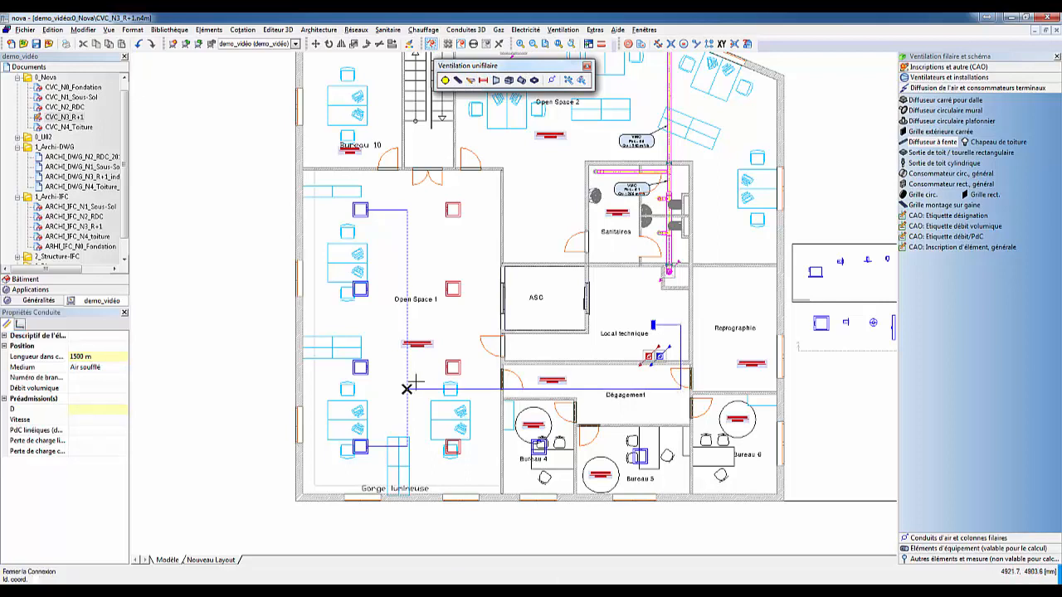
left_click(406, 388)
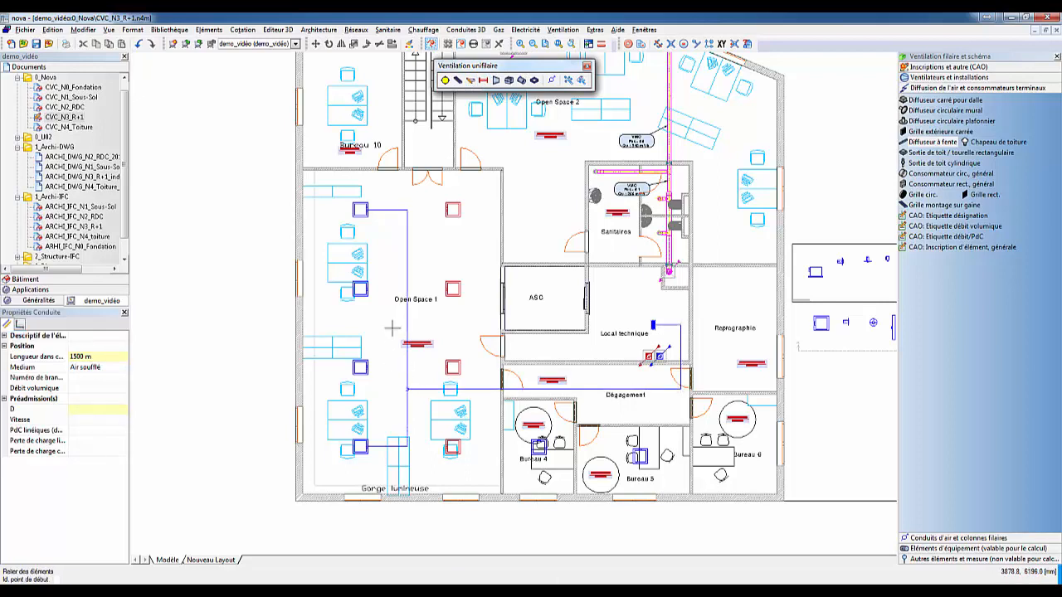
right_click(520, 391)
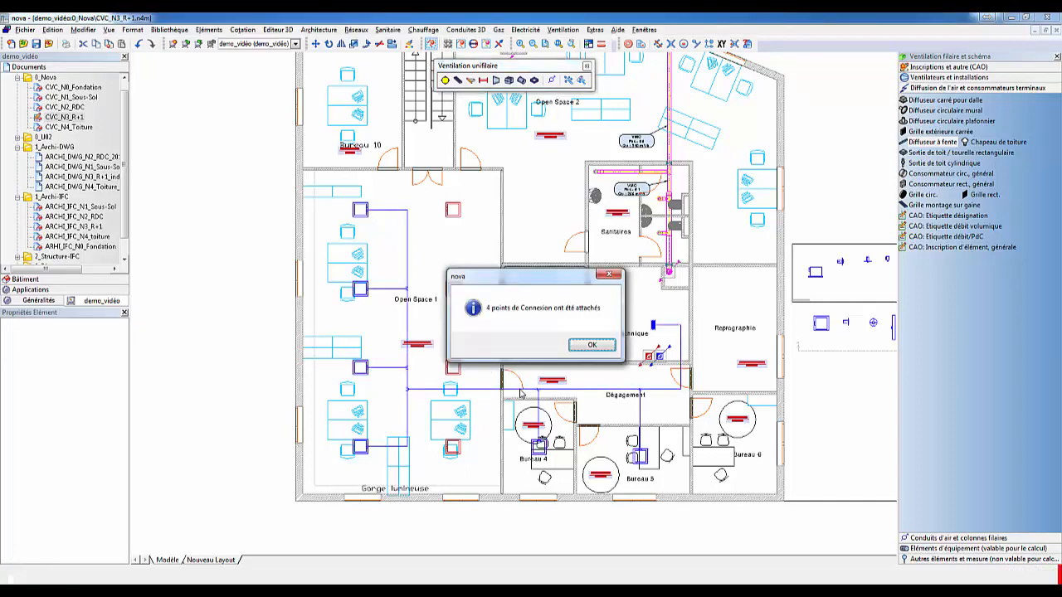
left_click(610, 345)
Step: Mark all ducts of the Open Space 1 and offices supply network and label them with the Etiqueter command
right_click(752, 387)
mouse_move(779, 155)
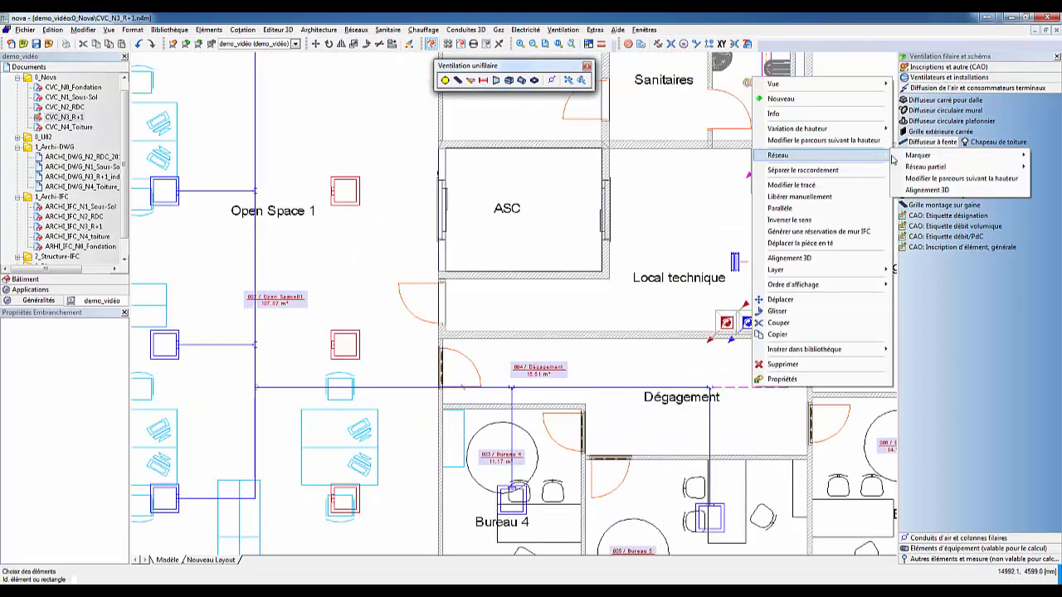
mouse_move(925, 158)
left_click(882, 168)
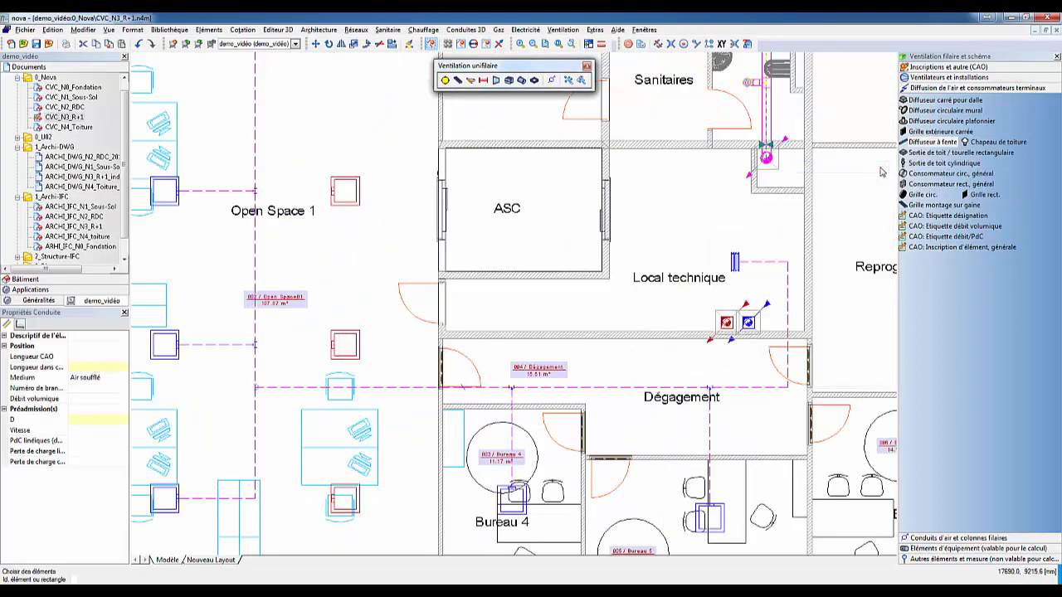
left_click(356, 29)
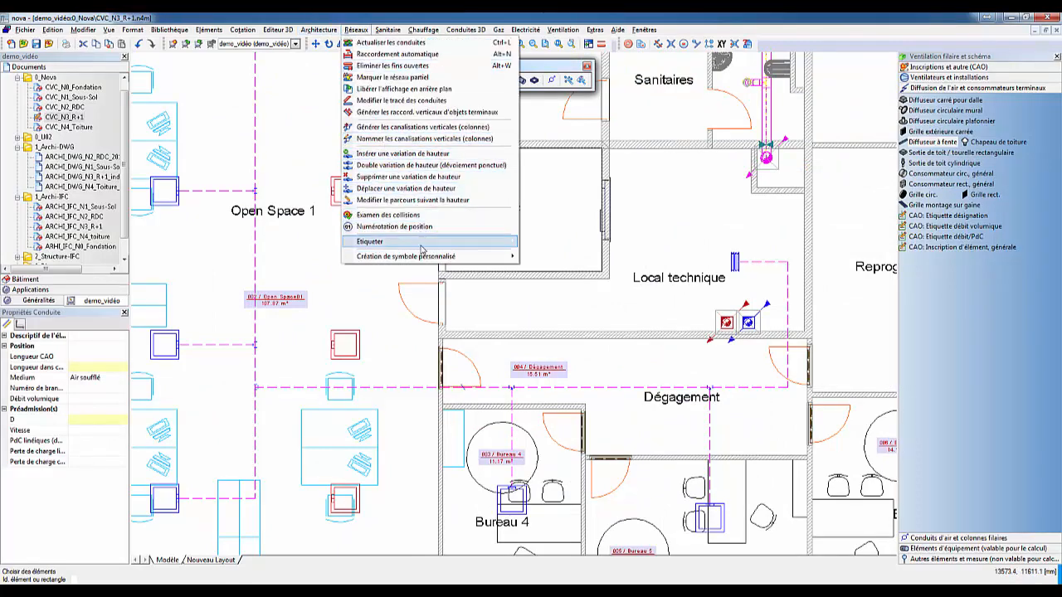
mouse_move(430, 241)
left_click(548, 264)
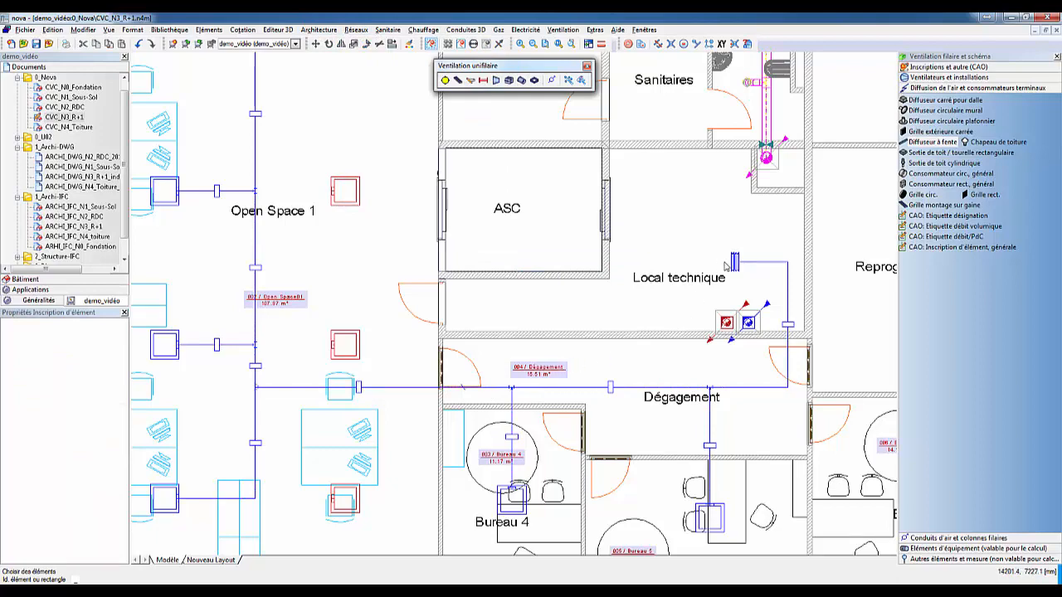
Step: Start the Génération unifilaire-3D assistant, move it clear of the plan and run Dimensionner on the supply network
left_click(582, 82)
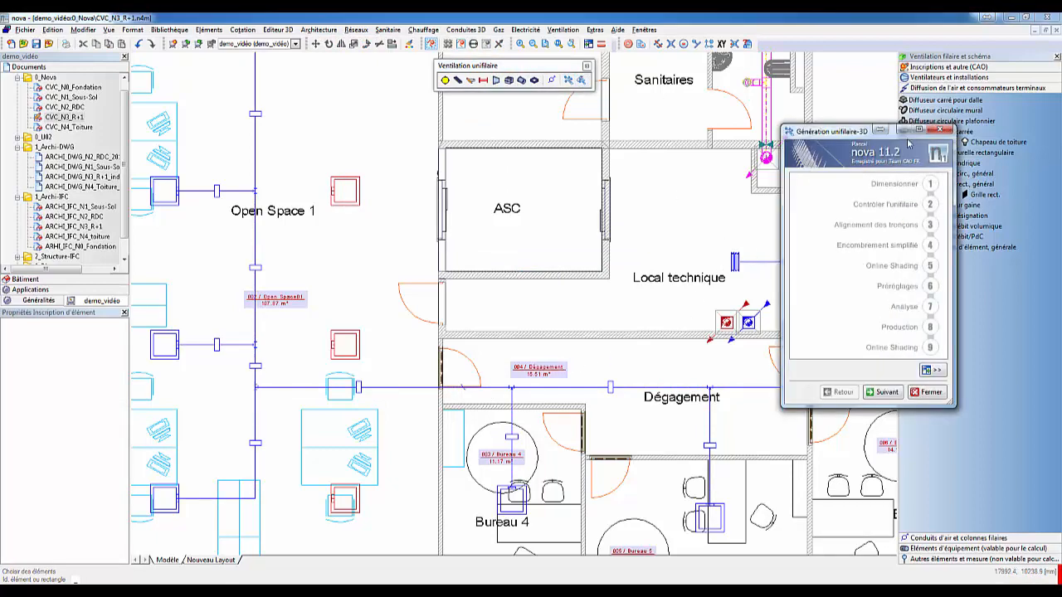
left_click_drag(841, 128, 923, 104)
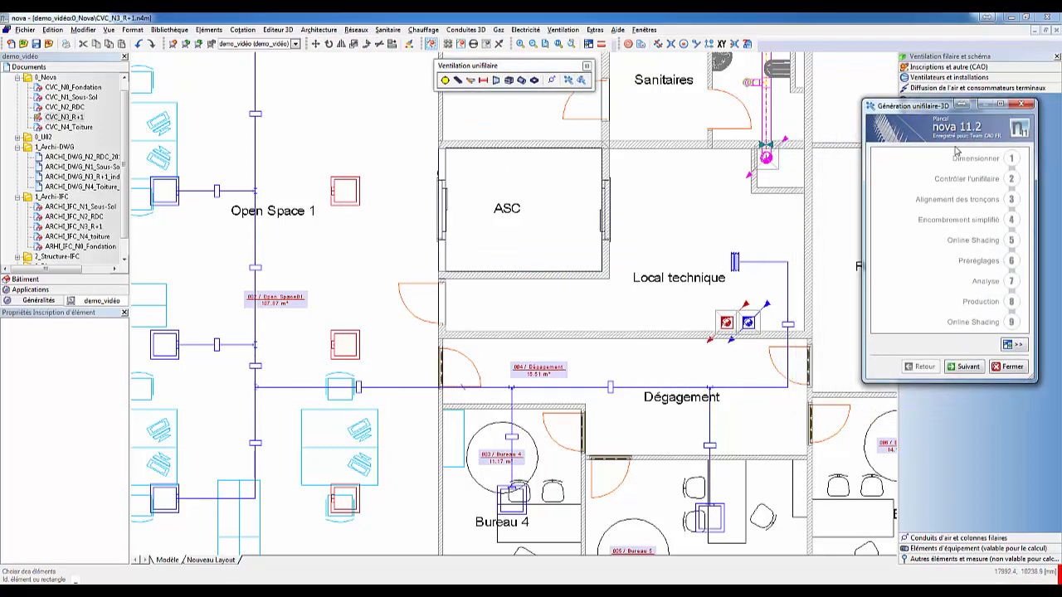
left_click(788, 292)
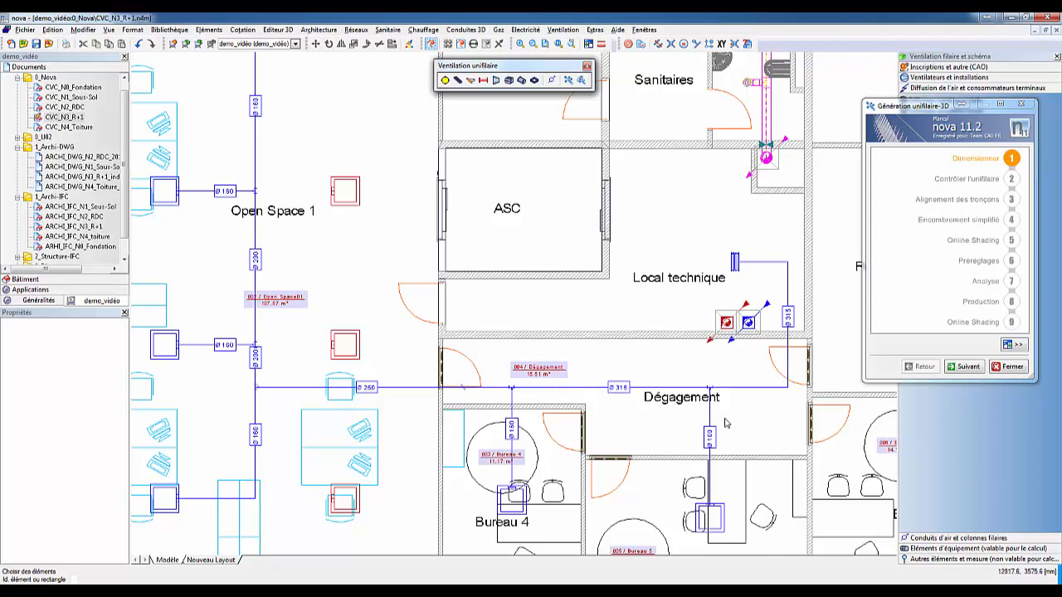
Step: Change the Local technique sleeve's dimensioning mode, set its Hauteur max to 280 mm and re-dimension the supply network
left_click(735, 262)
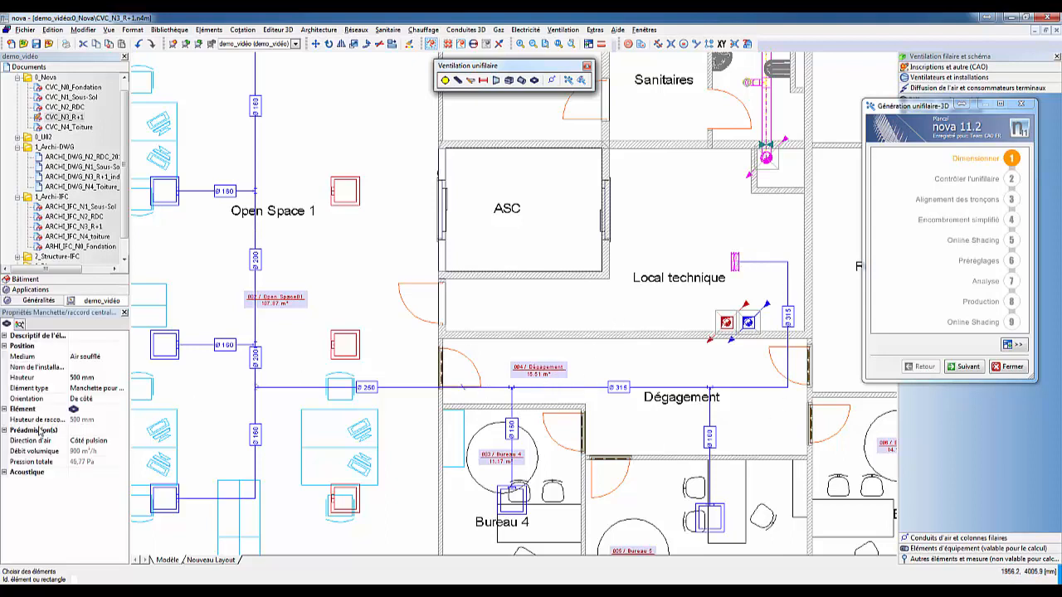
left_click(5, 431)
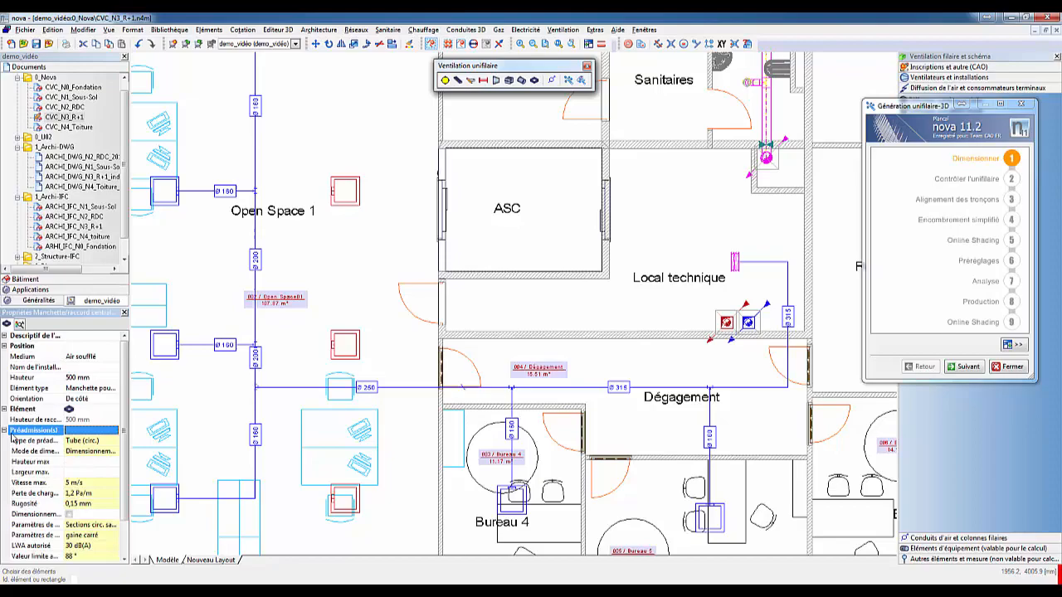
left_click(113, 452)
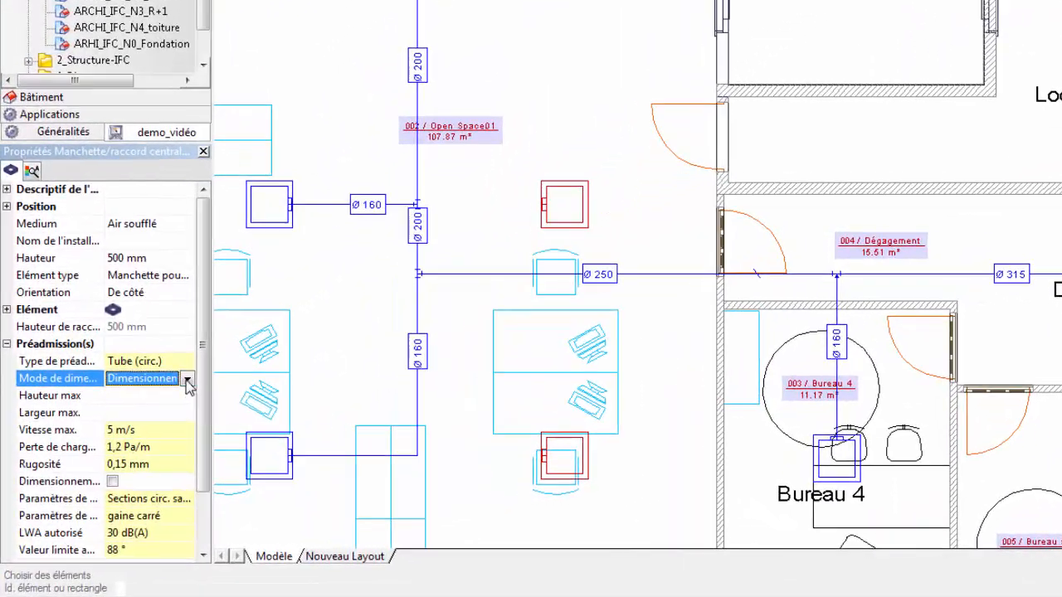
left_click(187, 379)
left_click(189, 426)
left_click(140, 396)
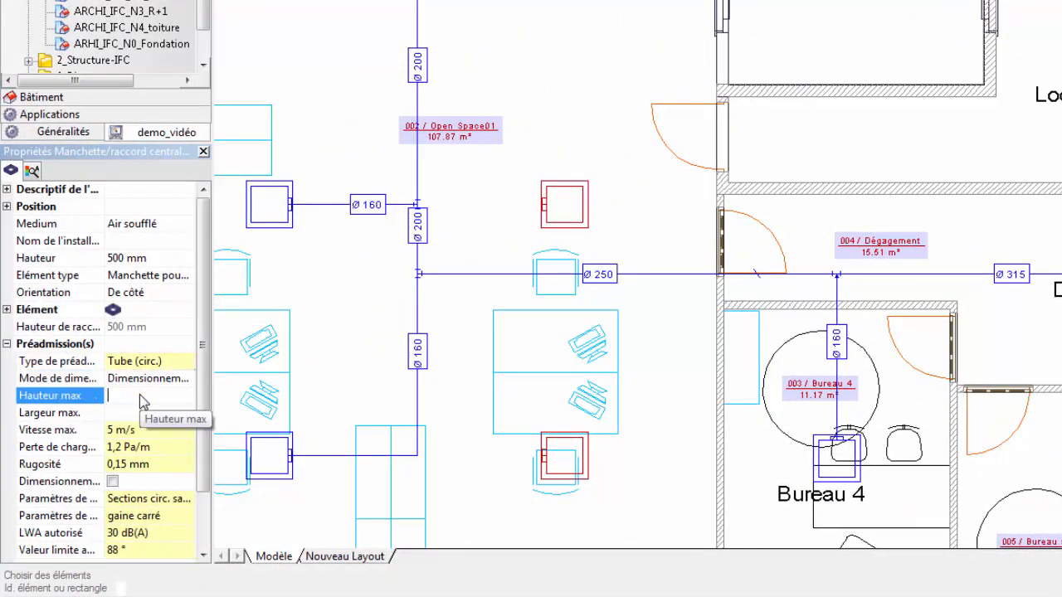
type("280")
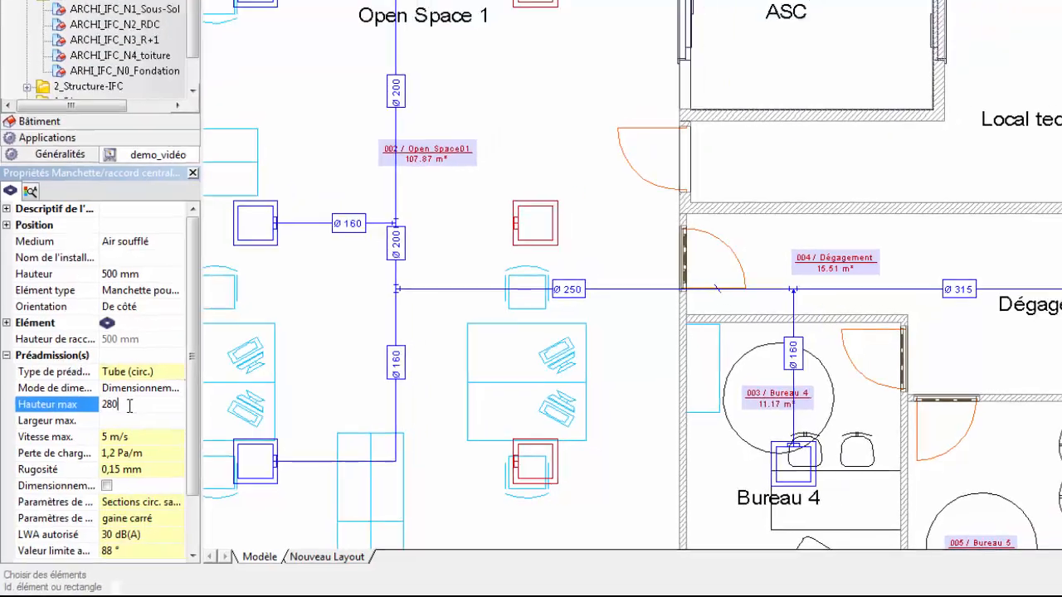
key("Tab")
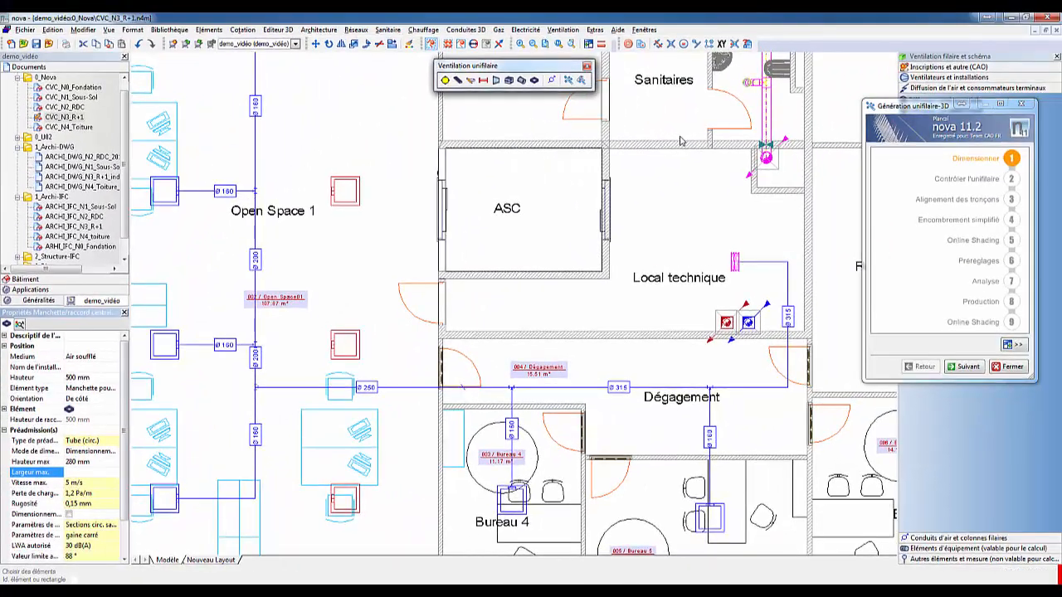
left_click(975, 161)
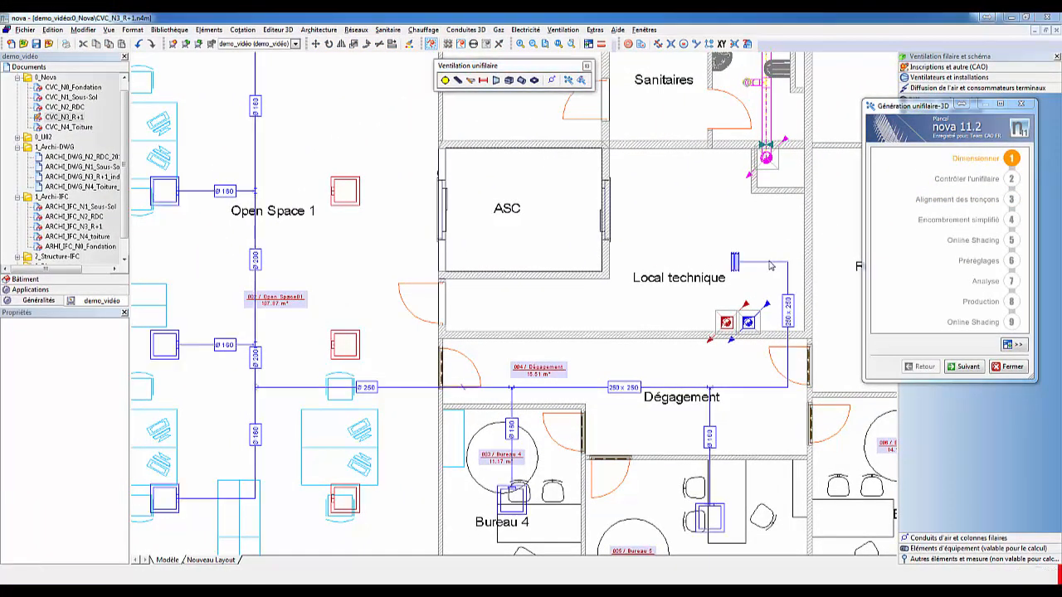
left_click(594, 346)
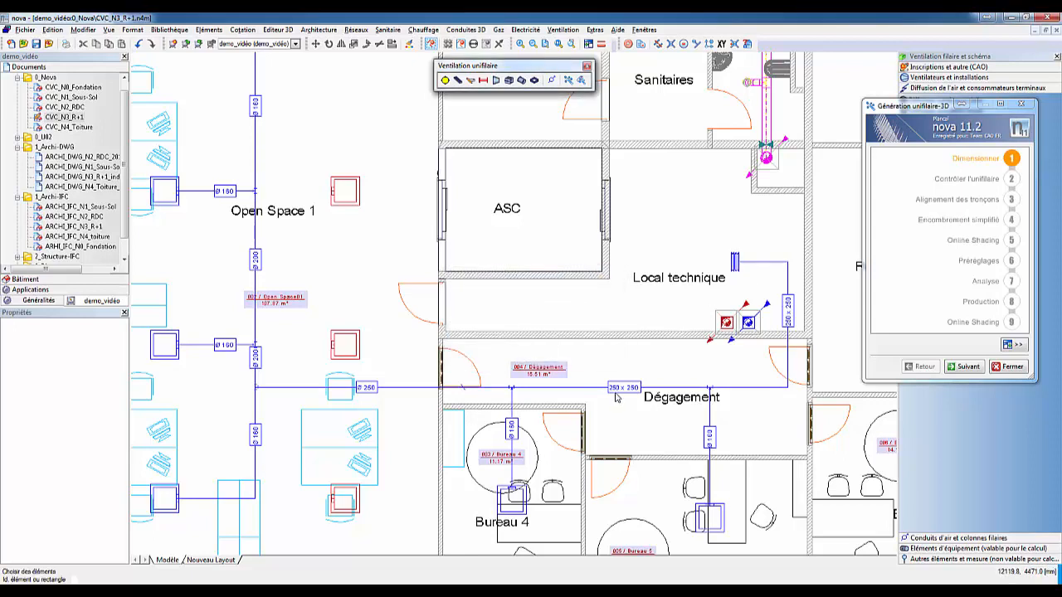
Step: Place a VE-filaire_Médium/dim/Qv/v ventilation label from the Etiquettes CVC SST library on the 250 x 250 duct between Bureau 4 and Bureau 5
left_click(170, 30)
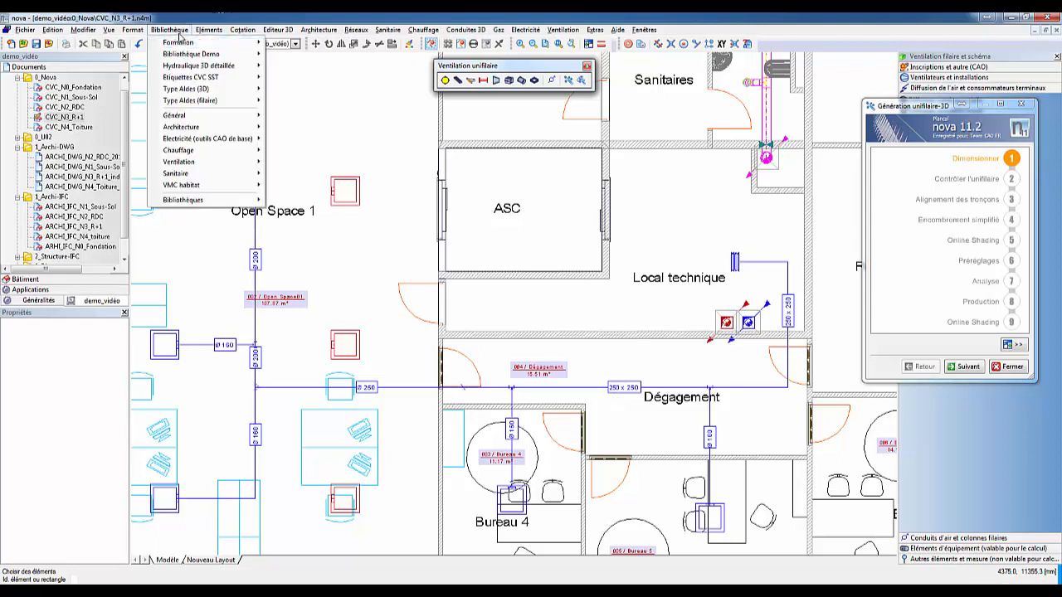
mouse_move(207, 77)
left_click(287, 78)
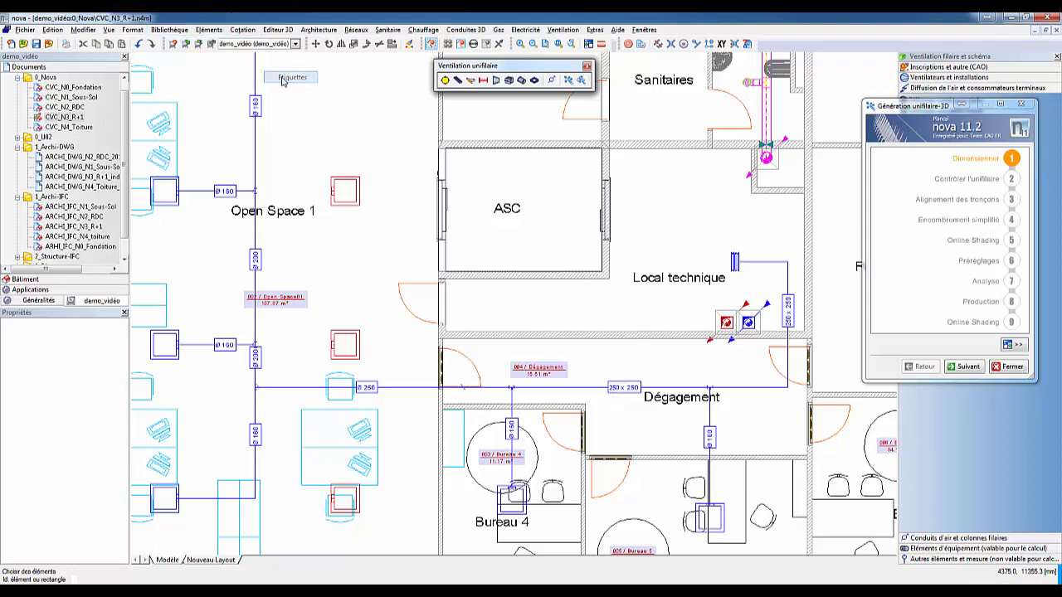
left_click(788, 125)
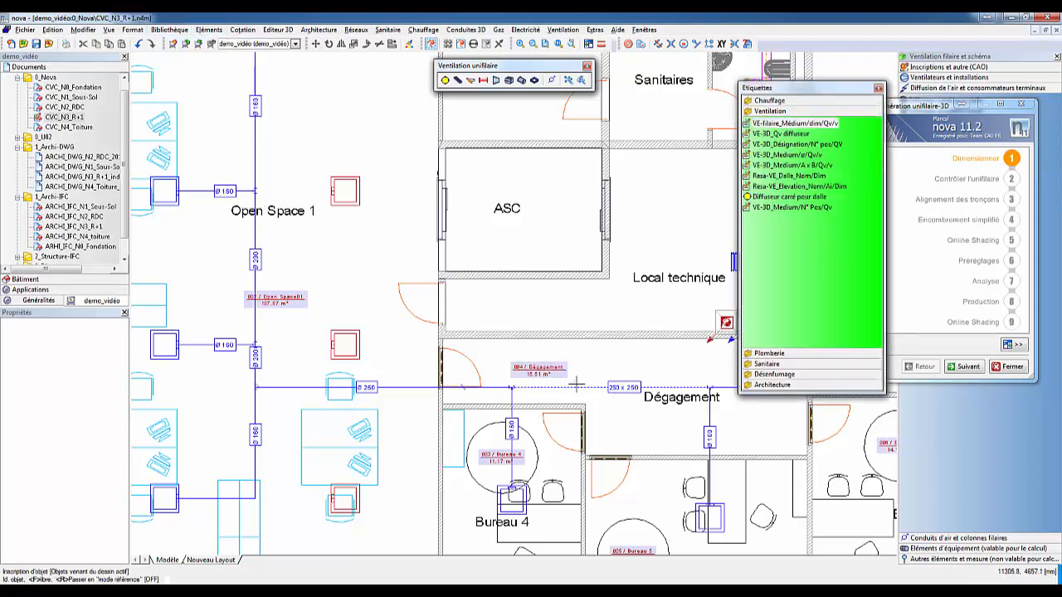
left_click(597, 335)
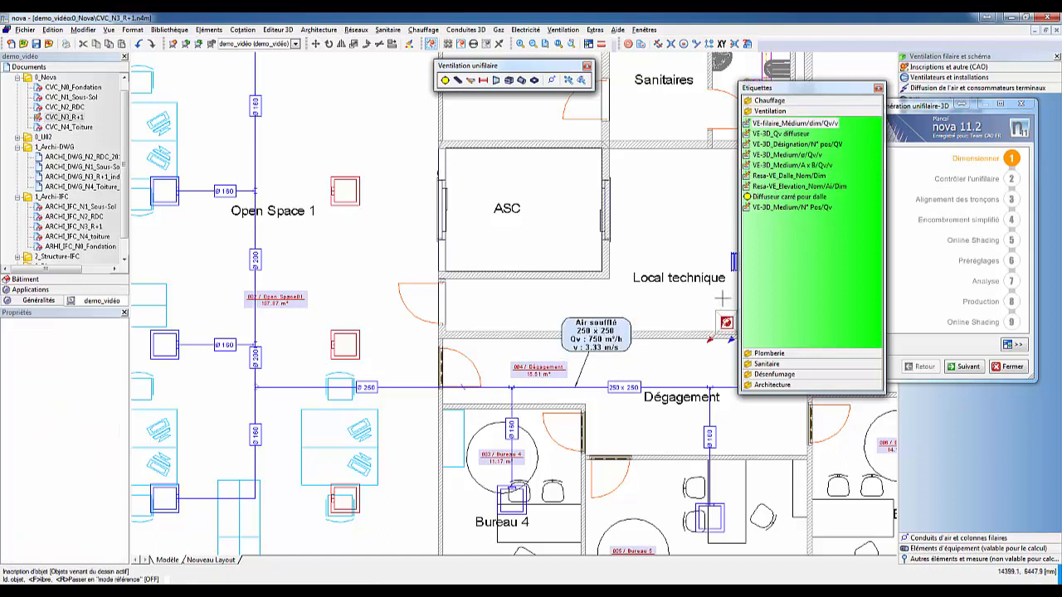
key("Escape")
left_click(878, 89)
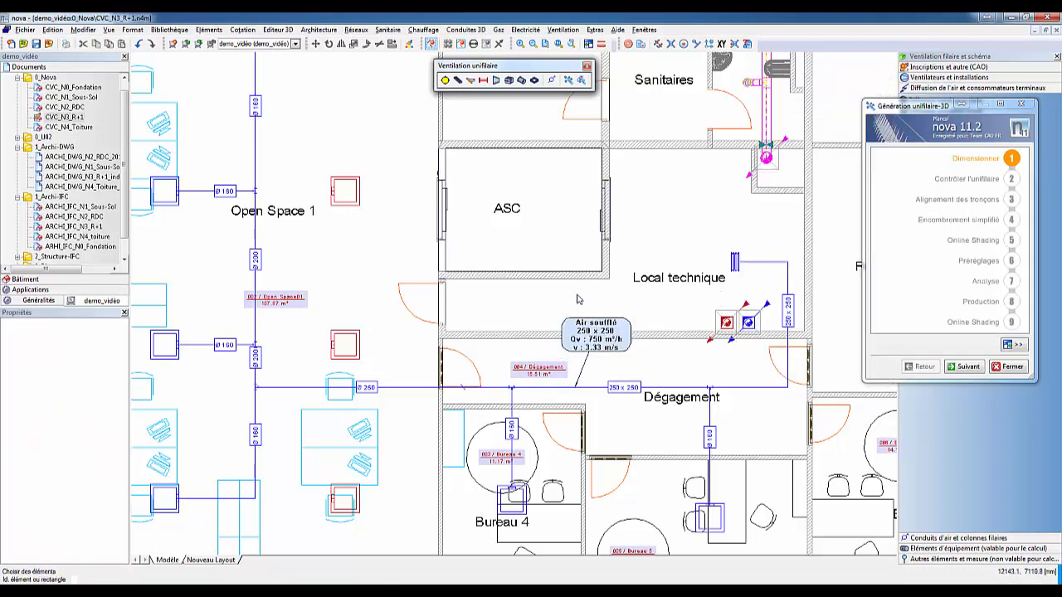
Step: Repeat the label on the Dégagement duct near Bureau 6, the Bureau 5 branch, and Open Space 1's Ø 250 and Ø 200 ducts
right_click(579, 314)
left_click(601, 334)
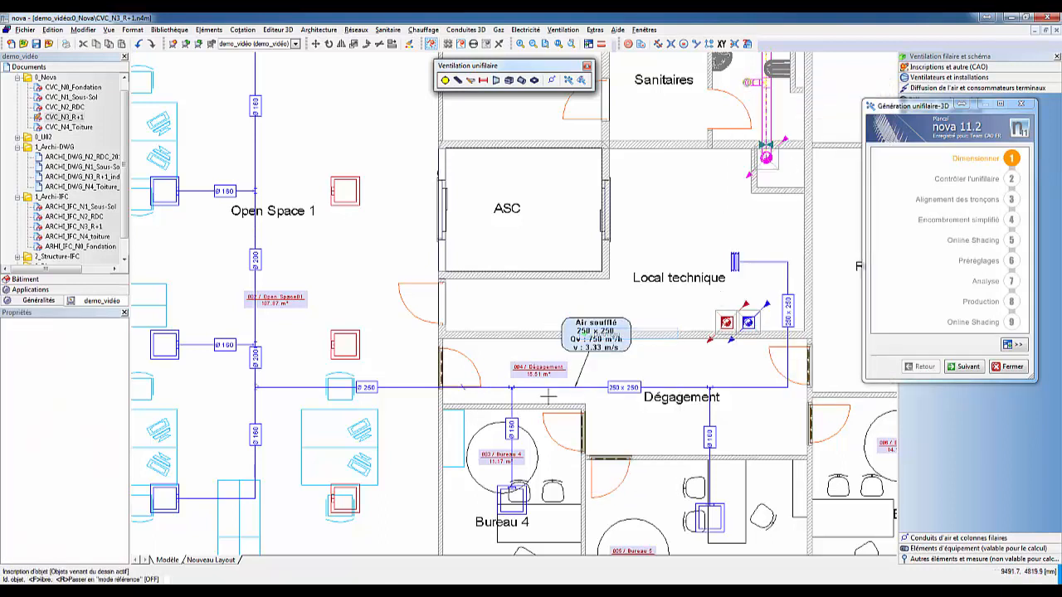
left_click(749, 388)
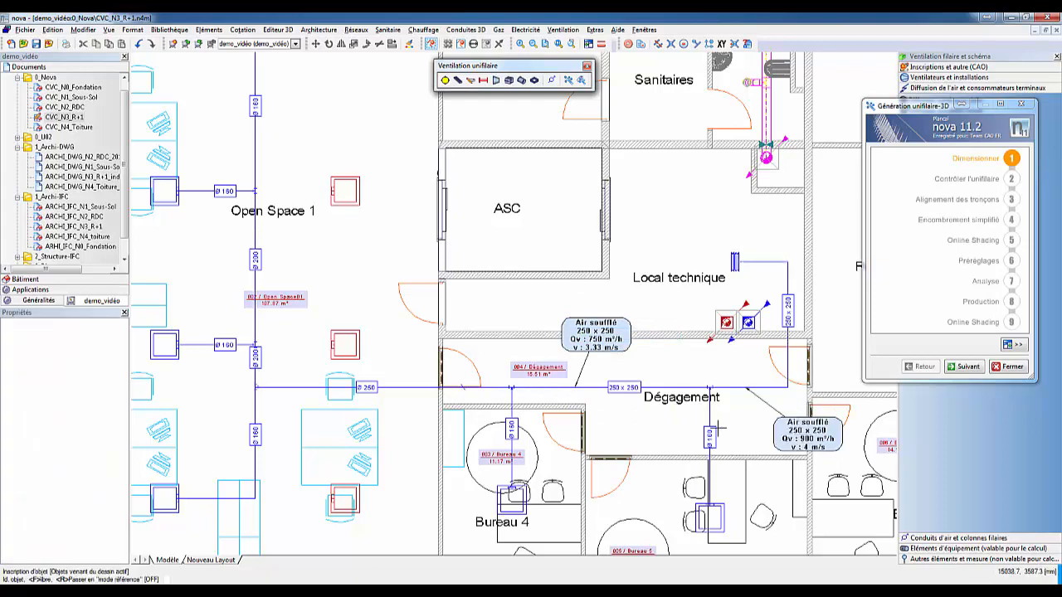
left_click(772, 483)
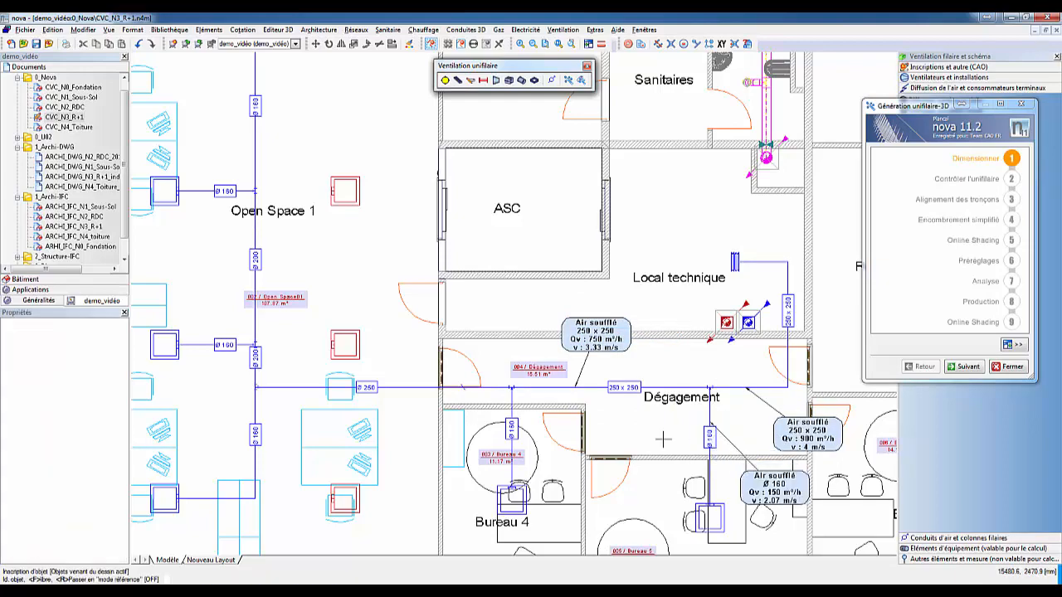
left_click(387, 387)
left_click(415, 315)
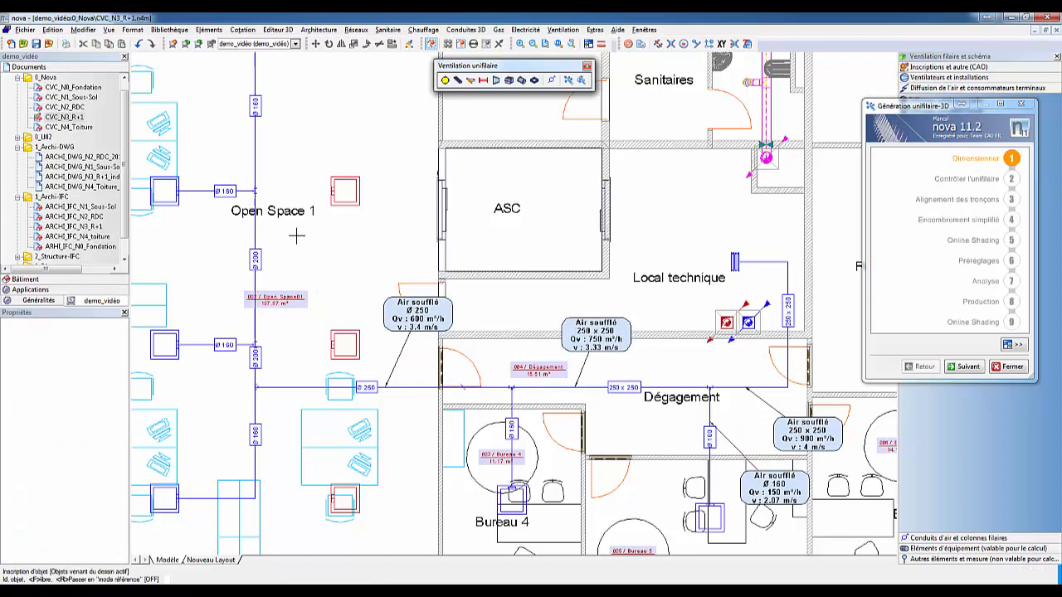
left_click(255, 234)
left_click(331, 220)
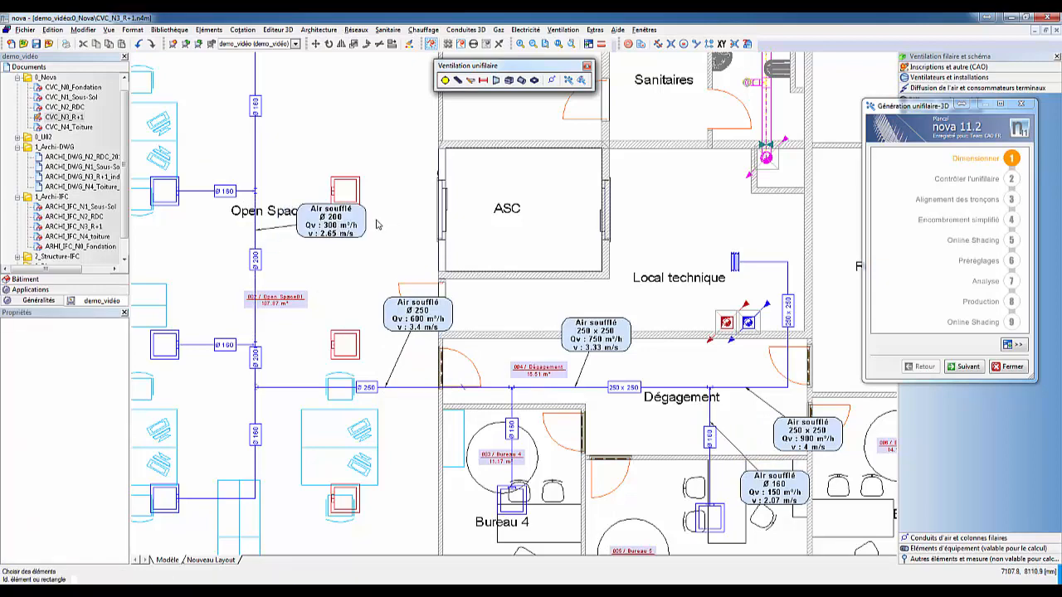
Step: Set the Débit volumique of the end diffuser farthest from Bureau 4 in Open Space 1 to 162 m³/h and re-dimension the network
scroll(362, 254, "down", 1)
middle_click_drag(362, 254, 420, 319)
left_click(254, 125)
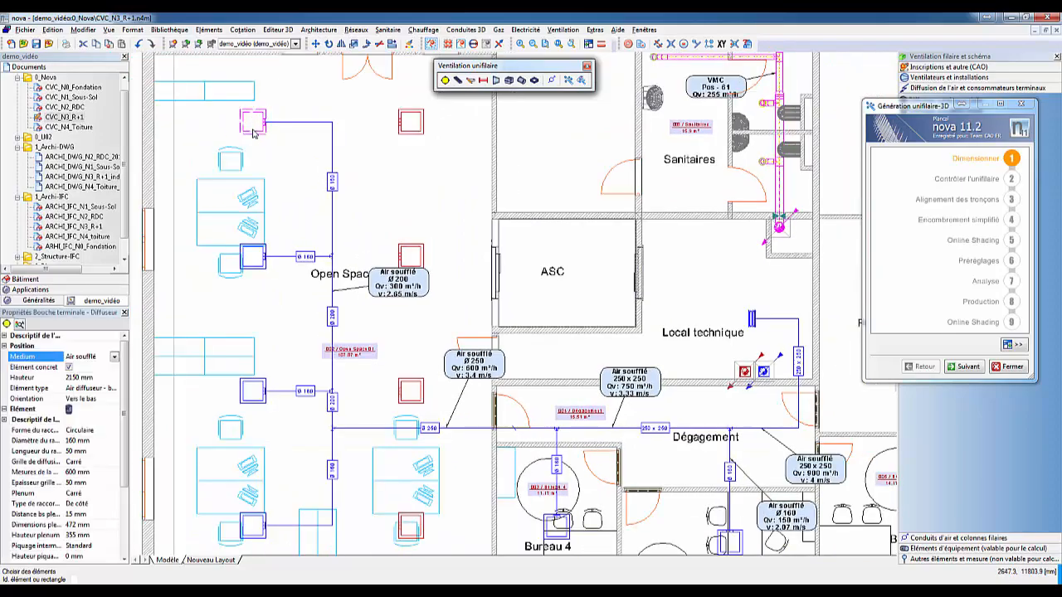
left_click_drag(123, 483, 125, 551)
left_click(80, 505)
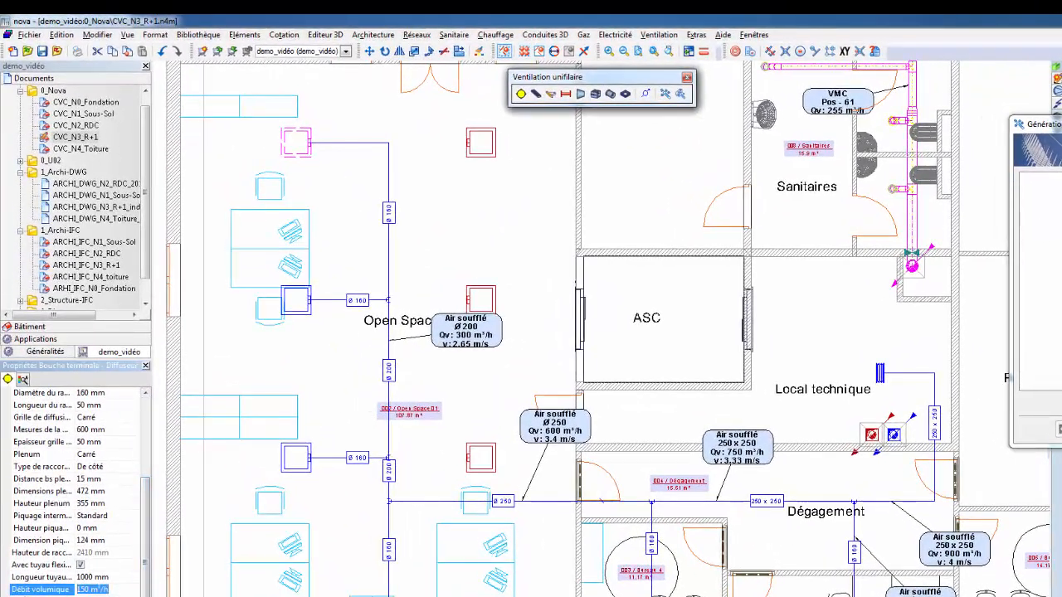
type("162")
key("Return")
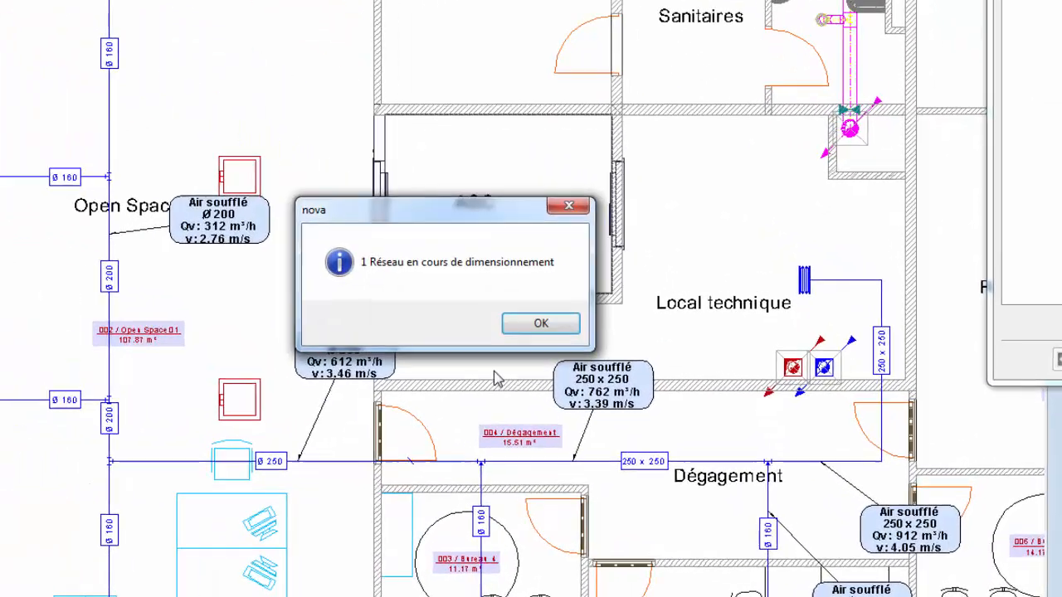
left_click(523, 322)
Step: Set the Hauteur globale of all ducts in the supply network to 2350 mm and generate the network's 3D ductwork
scroll(675, 457, "up", 1)
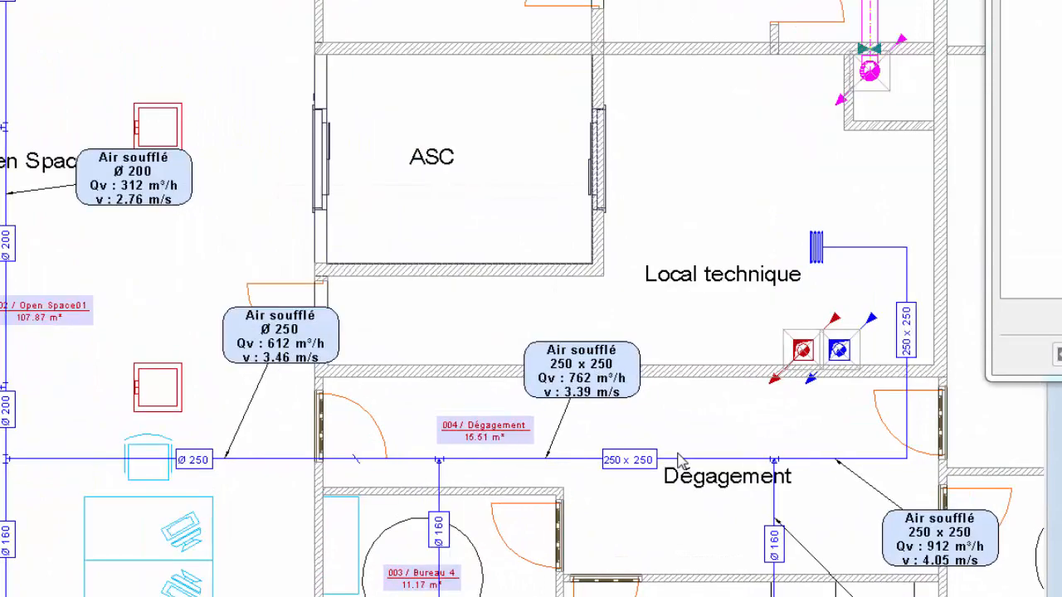
middle_click_drag(680, 457, 583, 319)
right_click(826, 498)
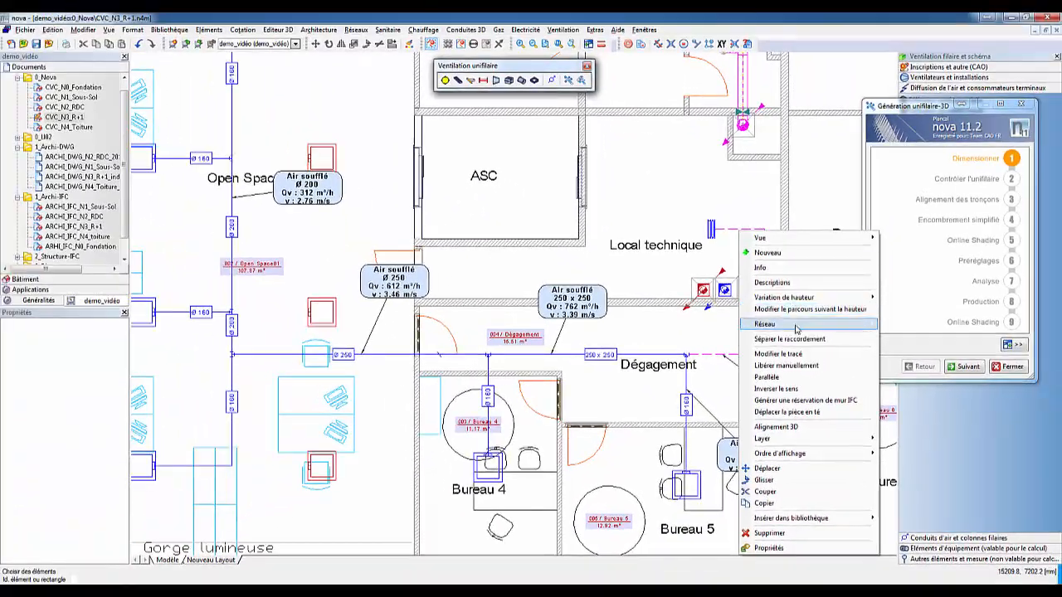
mouse_move(912, 282)
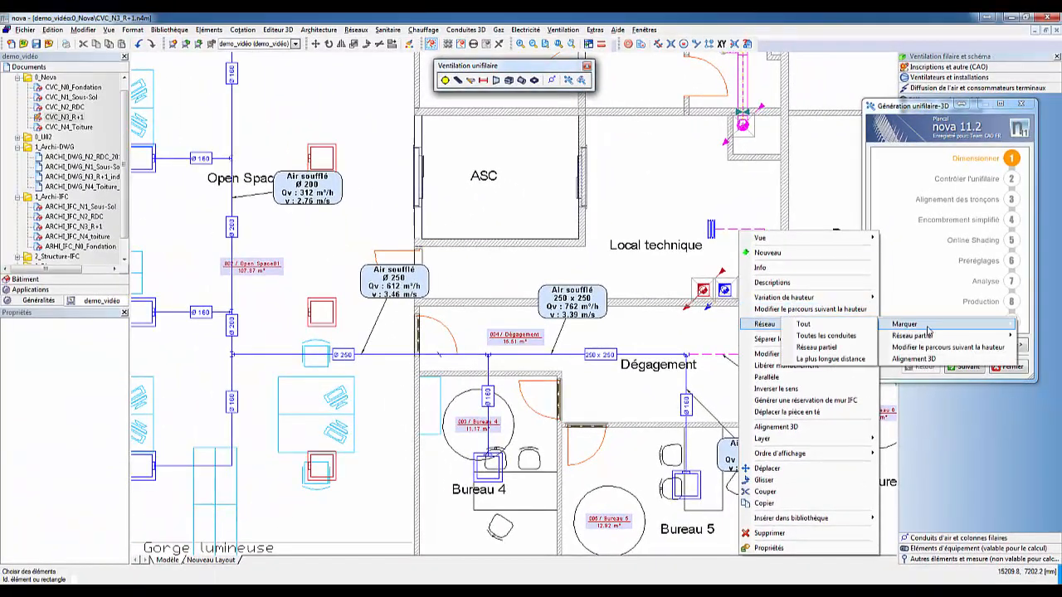
left_click(747, 340)
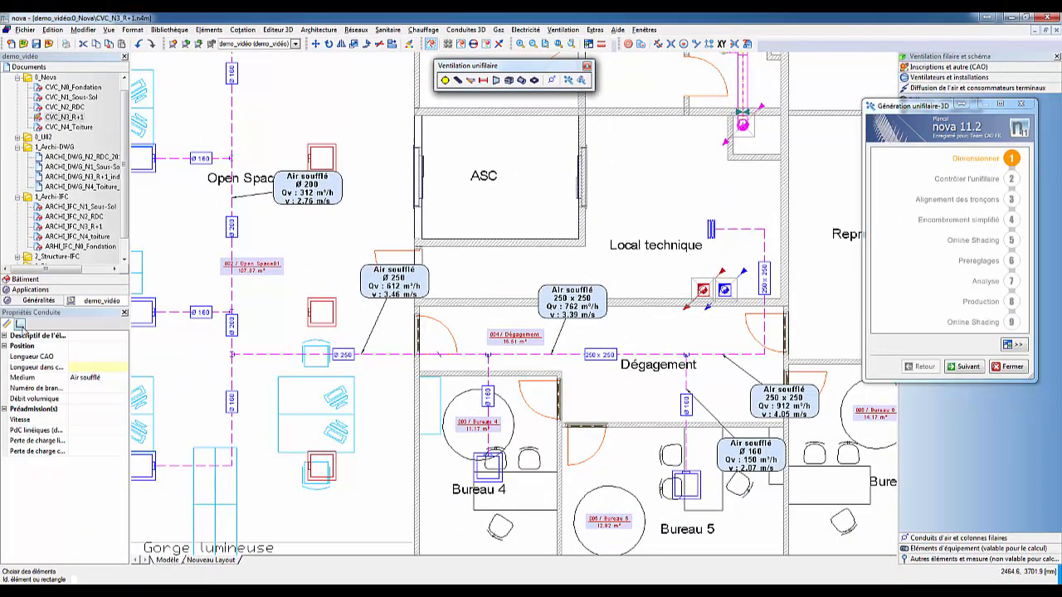
left_click(20, 324)
left_click(94, 401)
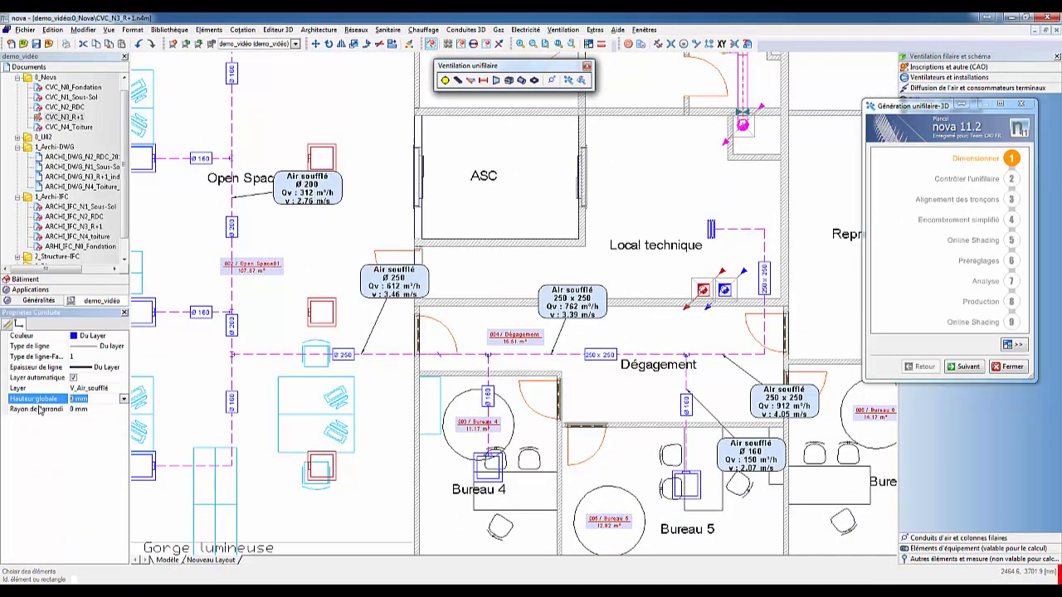
type("2350")
left_click(39, 409)
key("Escape")
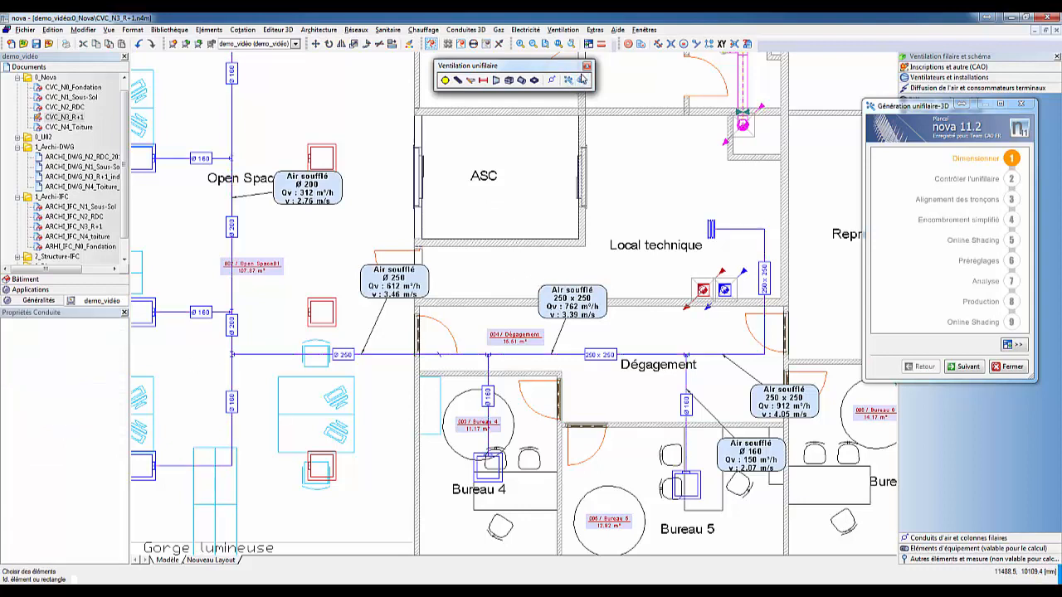
left_click(582, 78)
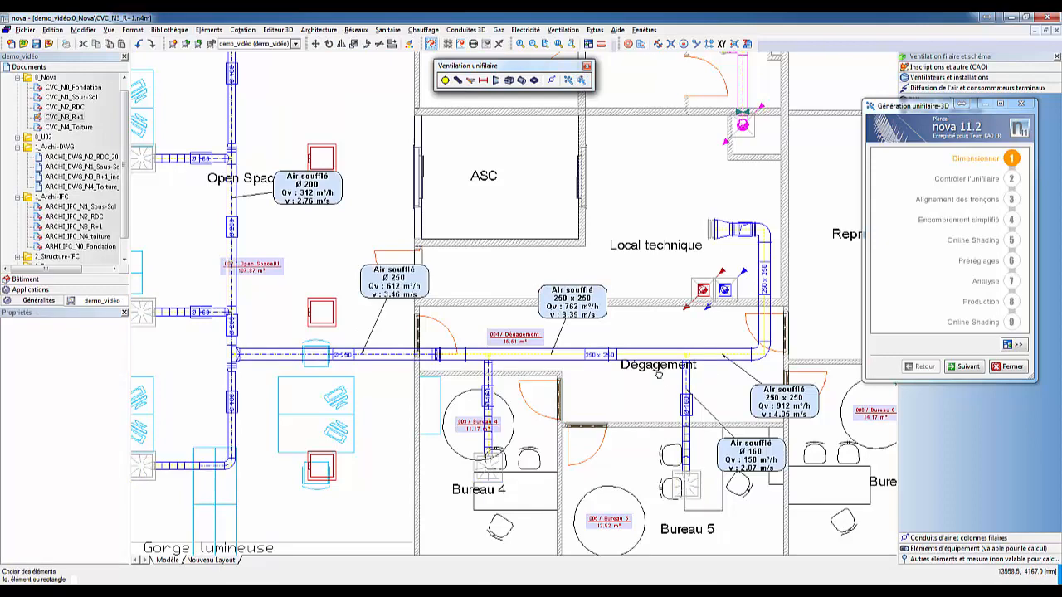
Step: Generate IFC wall openings where the Ø 160 branch ducts pass through the corridor walls of Bureau 5 and Bureau 4
scroll(658, 375, "up", 3)
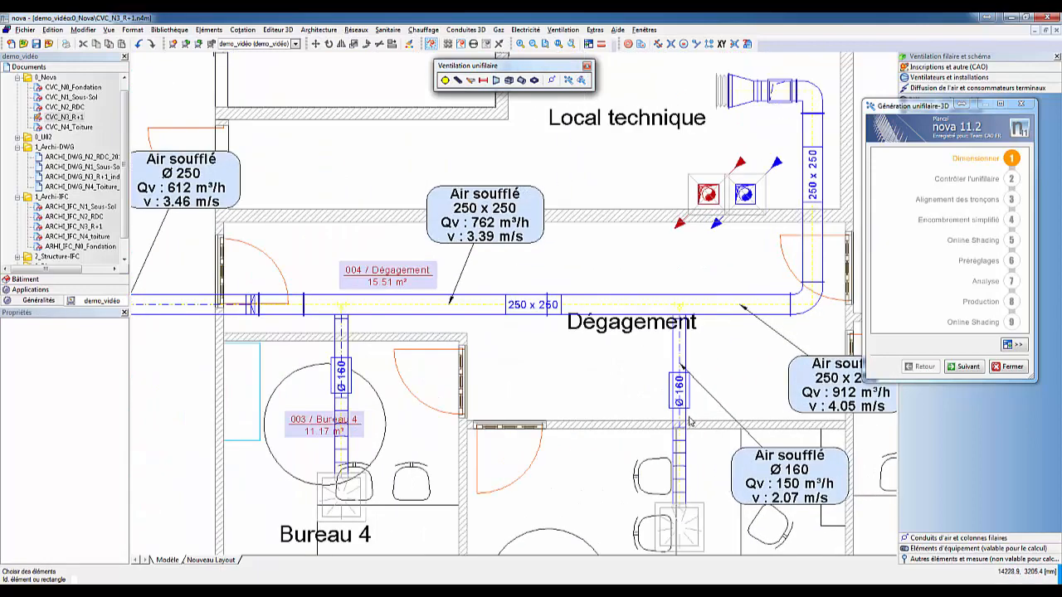
right_click(689, 422)
left_click(734, 263)
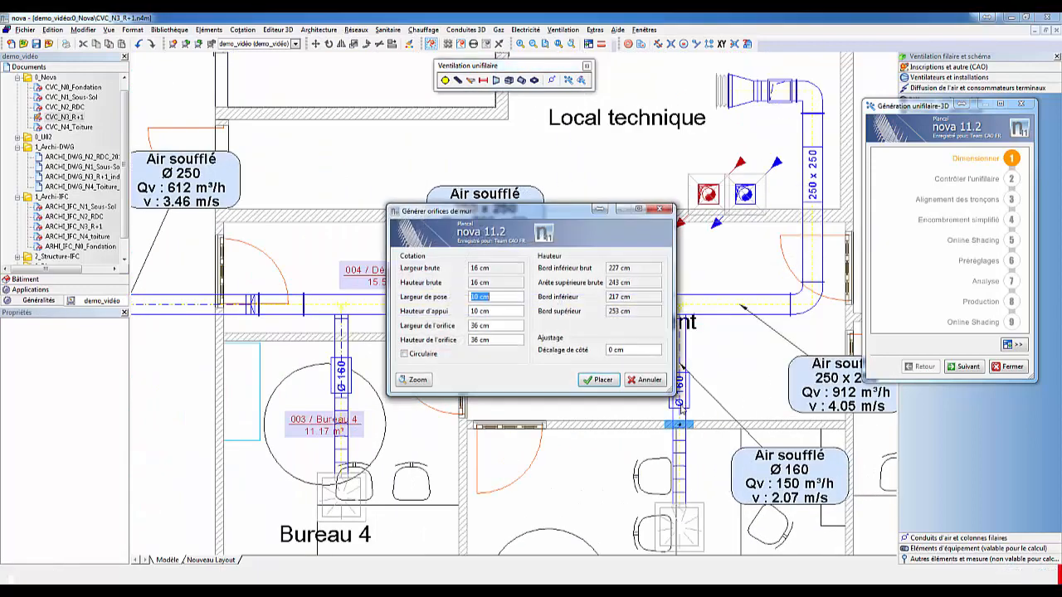
left_click(587, 380)
right_click(349, 353)
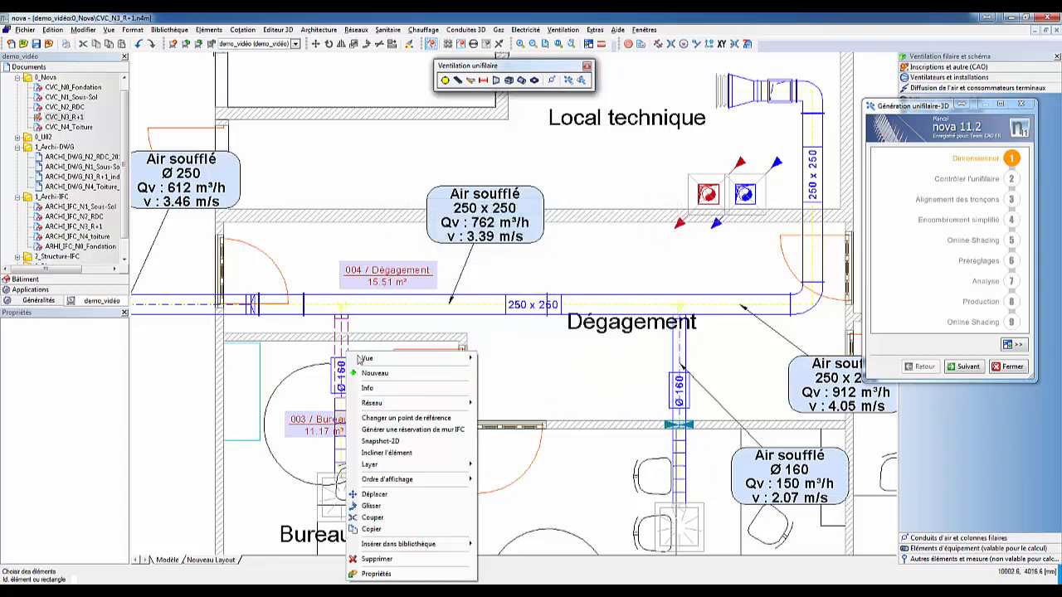
left_click(410, 431)
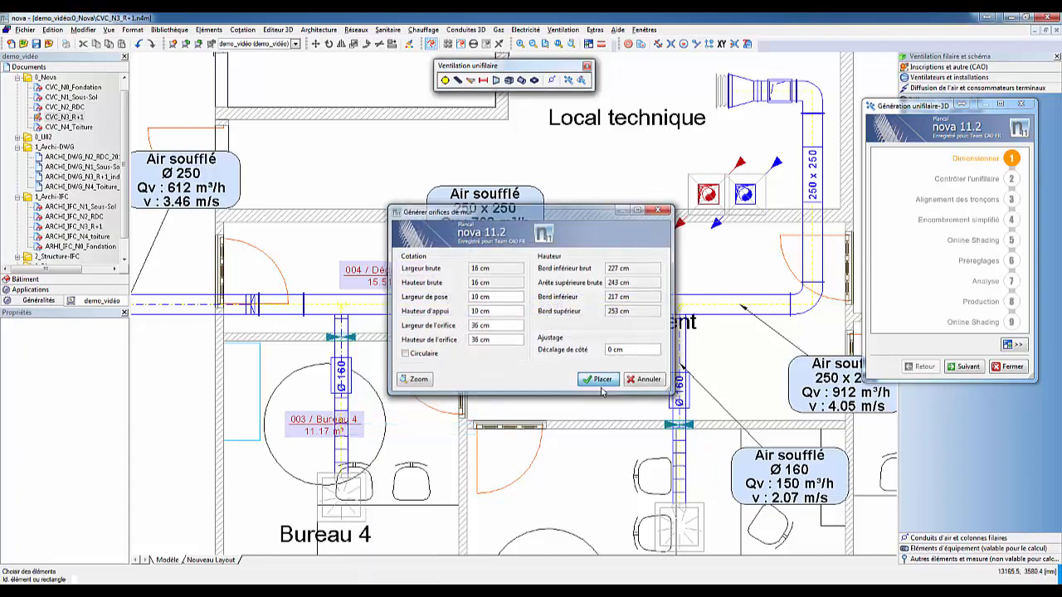
left_click(593, 380)
Step: Set the Nom de l'installation of the flexible sleeve at the network's start in the Local technique to Demo vidéo
scroll(590, 400, "down", 1)
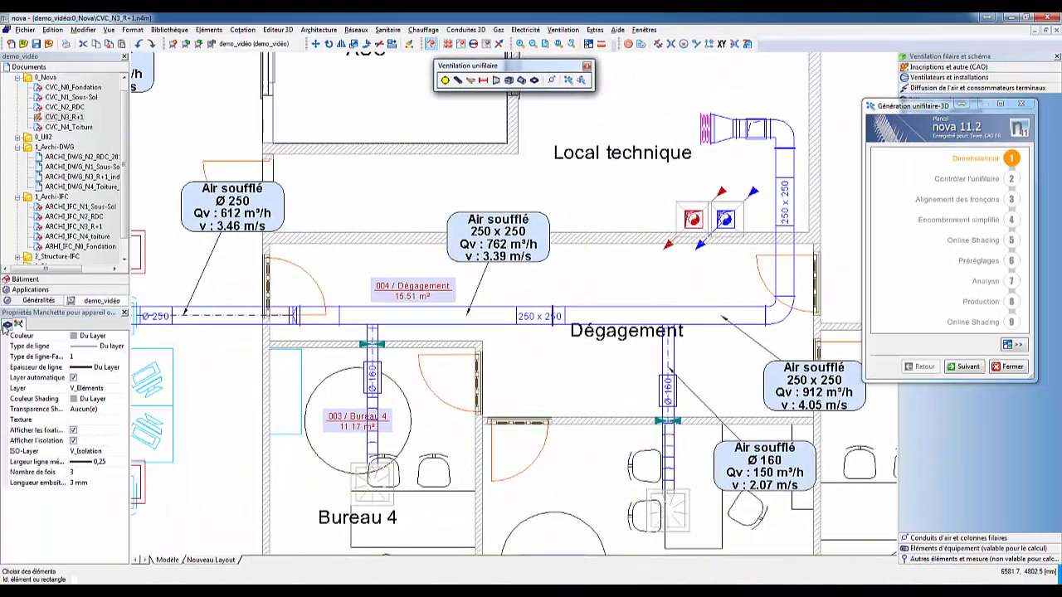
left_click(18, 324)
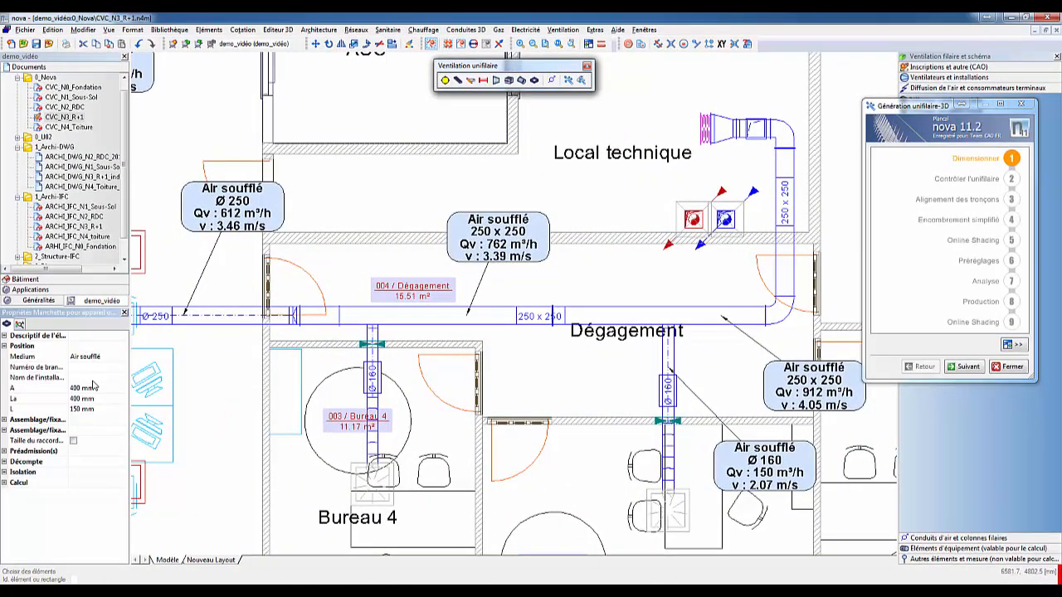
left_click(96, 378)
type("Demo vi")
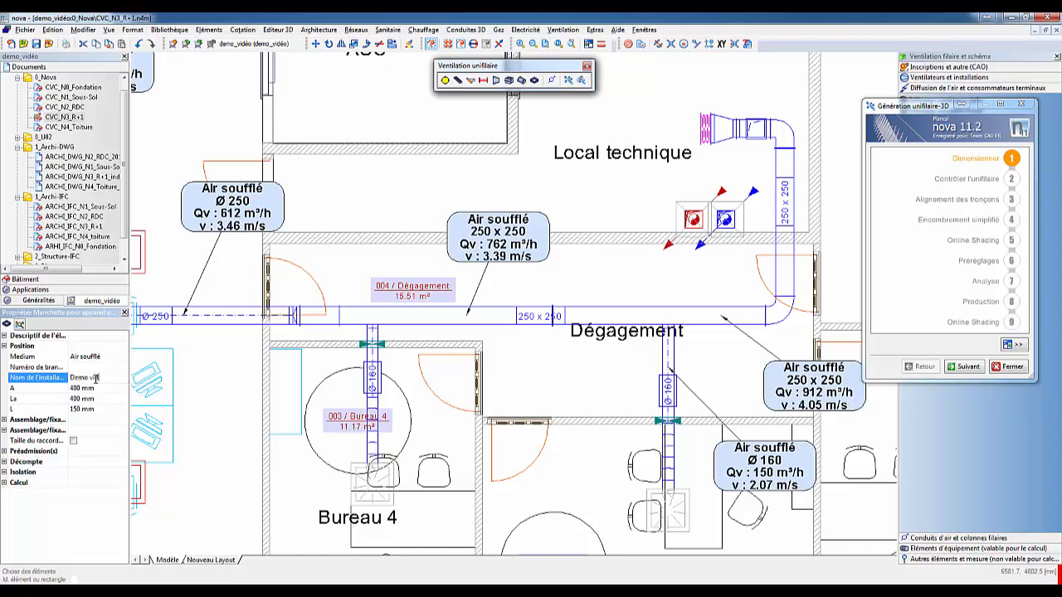
type("déo")
key("Tab")
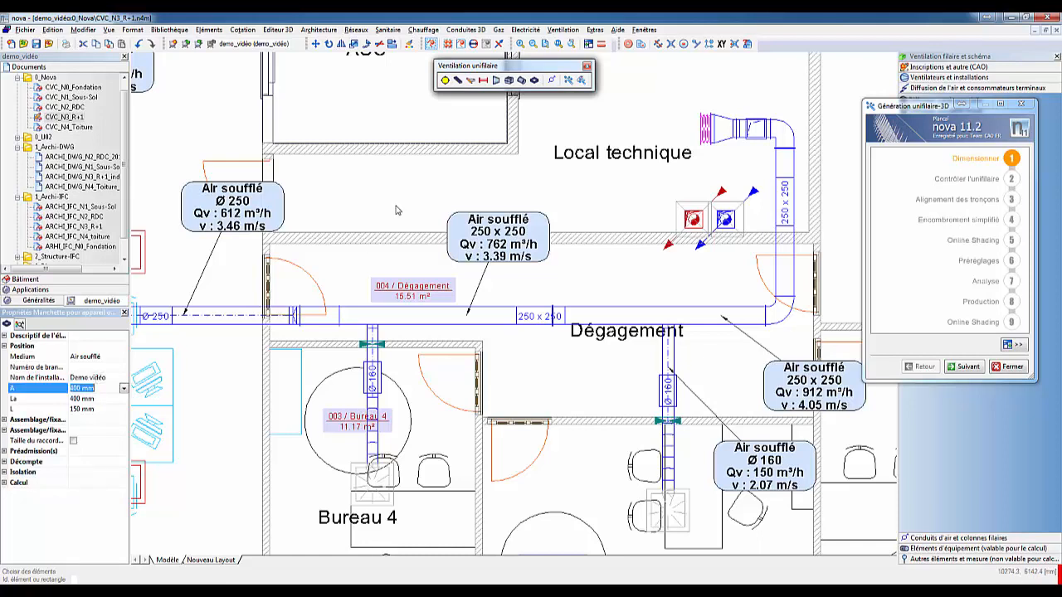
Step: Switch to the Réseau(x) de ventilation calculation application and import the ventilation networks from the drawings
left_click(58, 291)
left_click(49, 279)
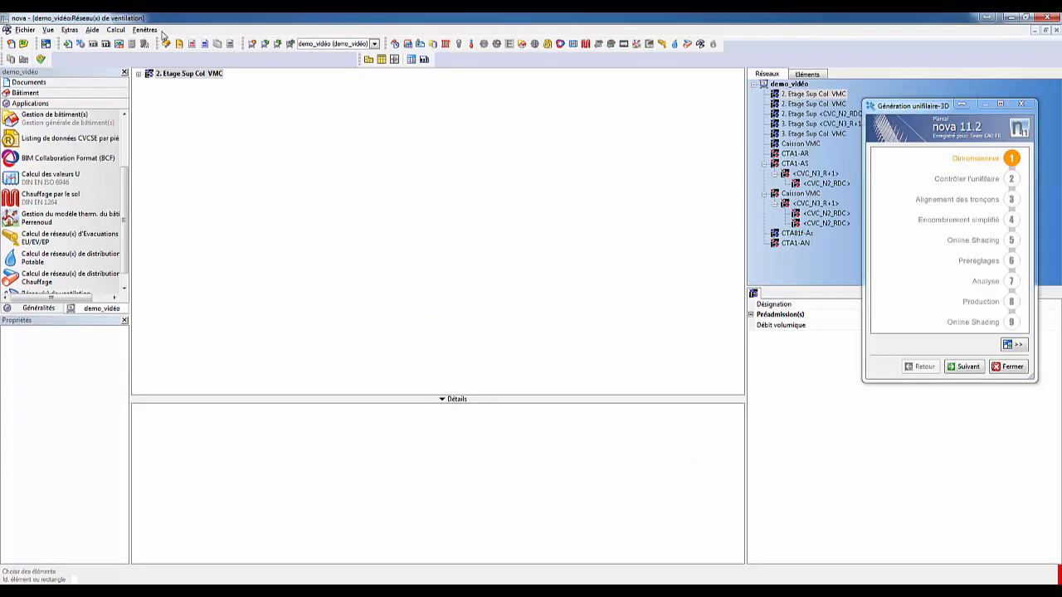
left_click(116, 30)
left_click(128, 41)
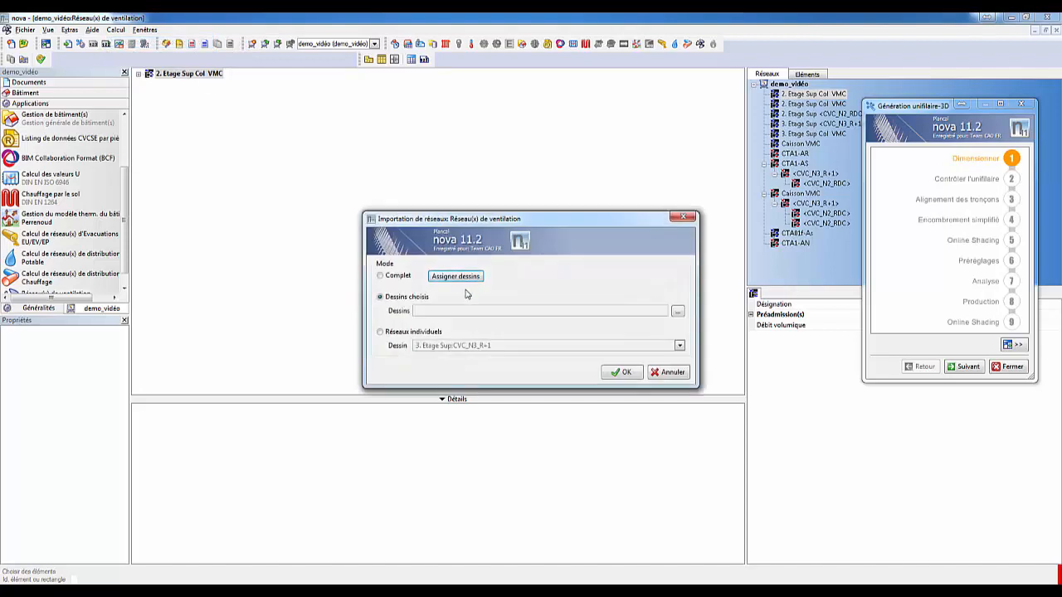
left_click(602, 376)
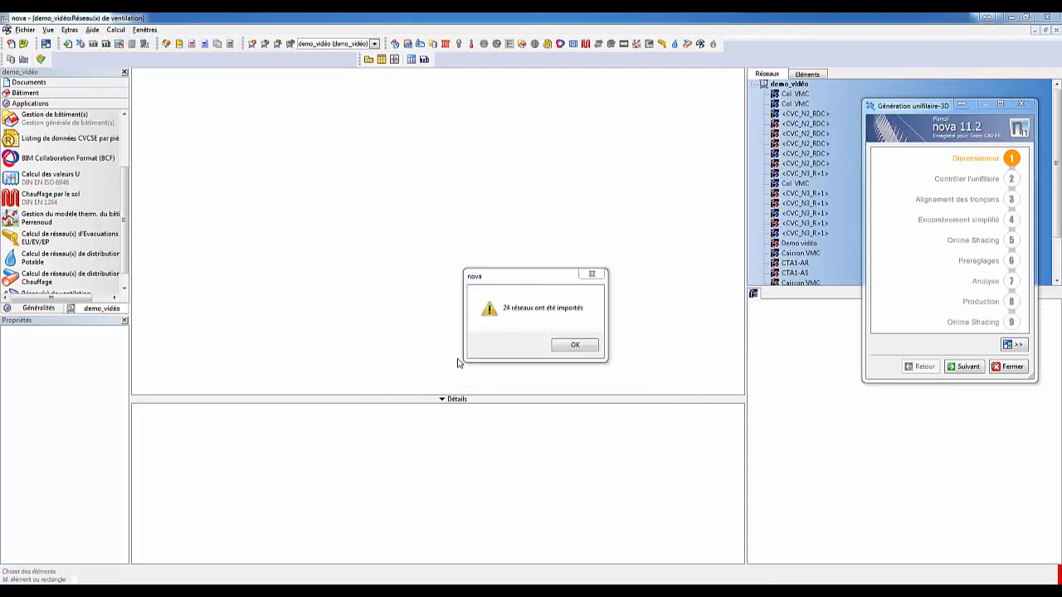
left_click(575, 344)
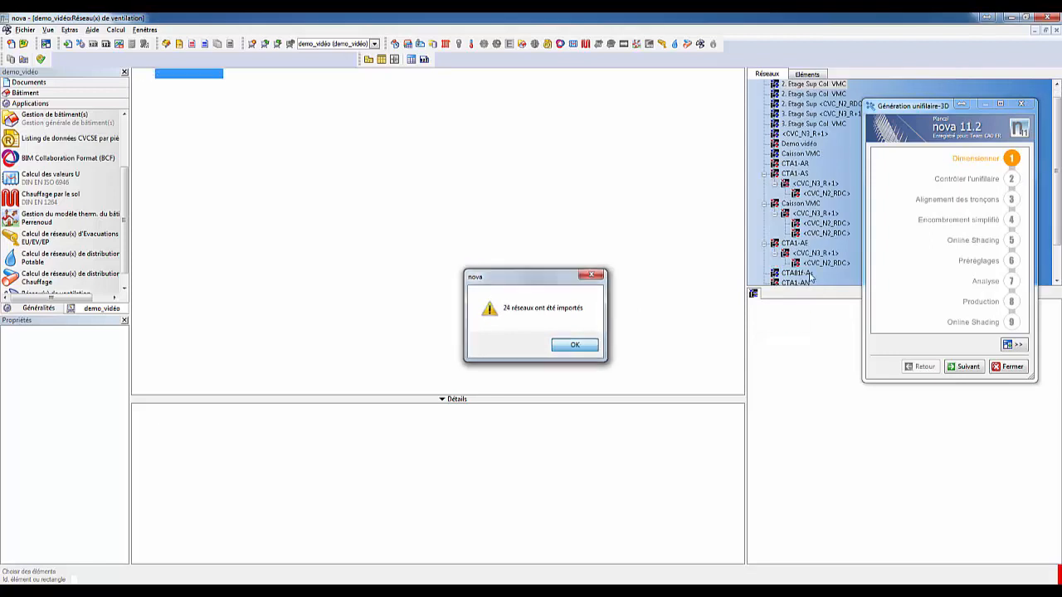
Step: Close the single-line-to-3D generation dialog and number the Demo vidéo network's branches from the terminals with prefix br-, starting at 1 in steps of 1
left_click(1021, 104)
left_click(800, 145)
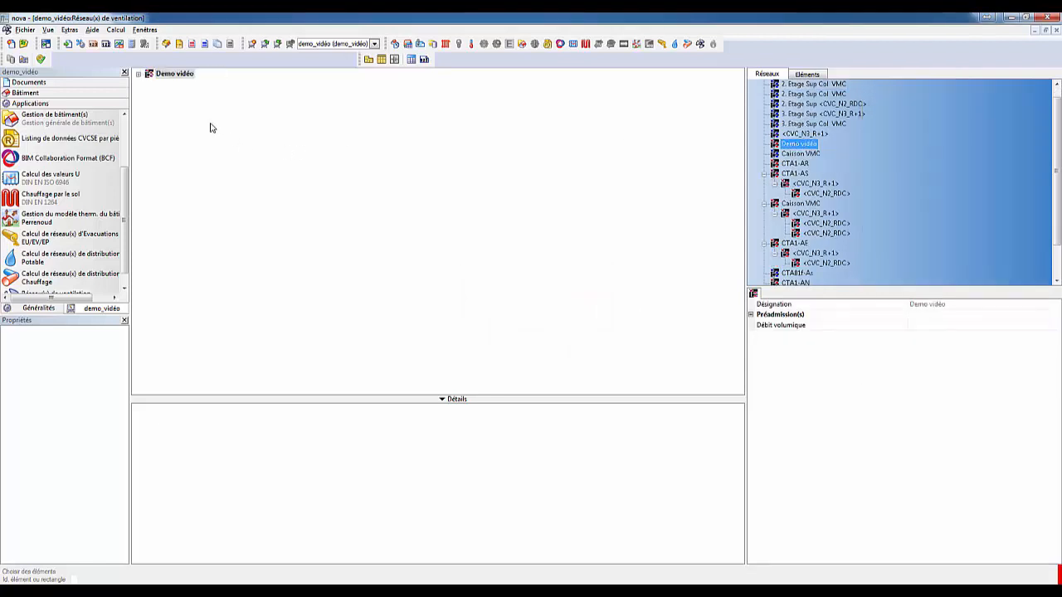
left_click(116, 29)
left_click(139, 68)
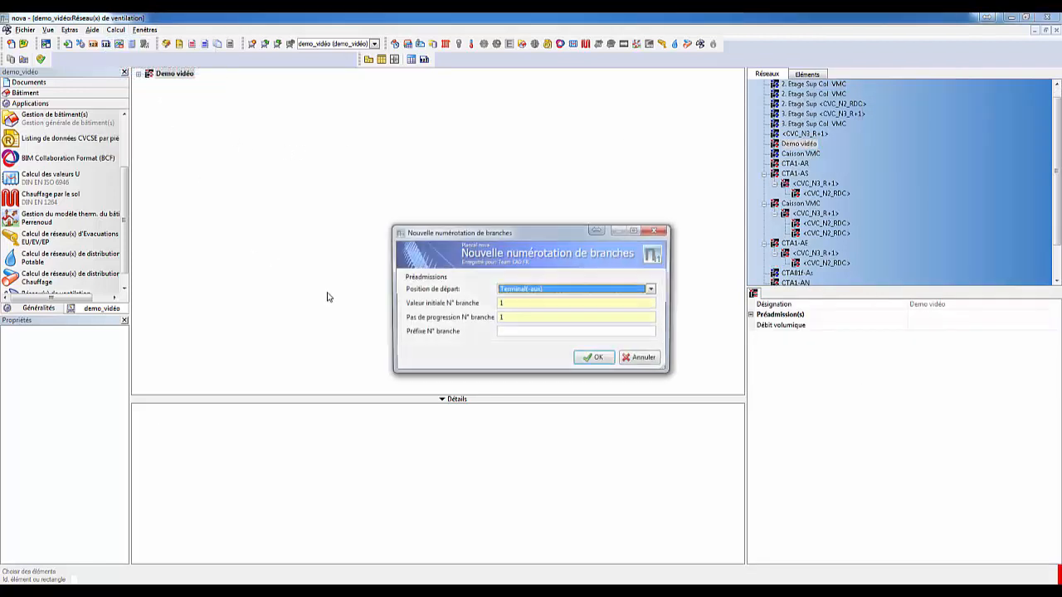
left_click(533, 332)
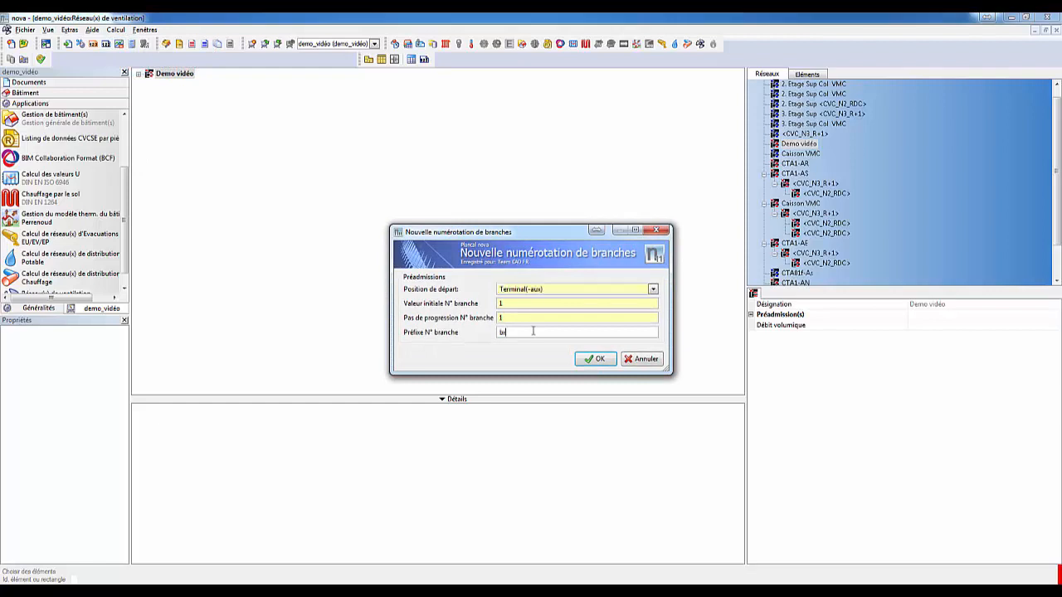
left_click(583, 360)
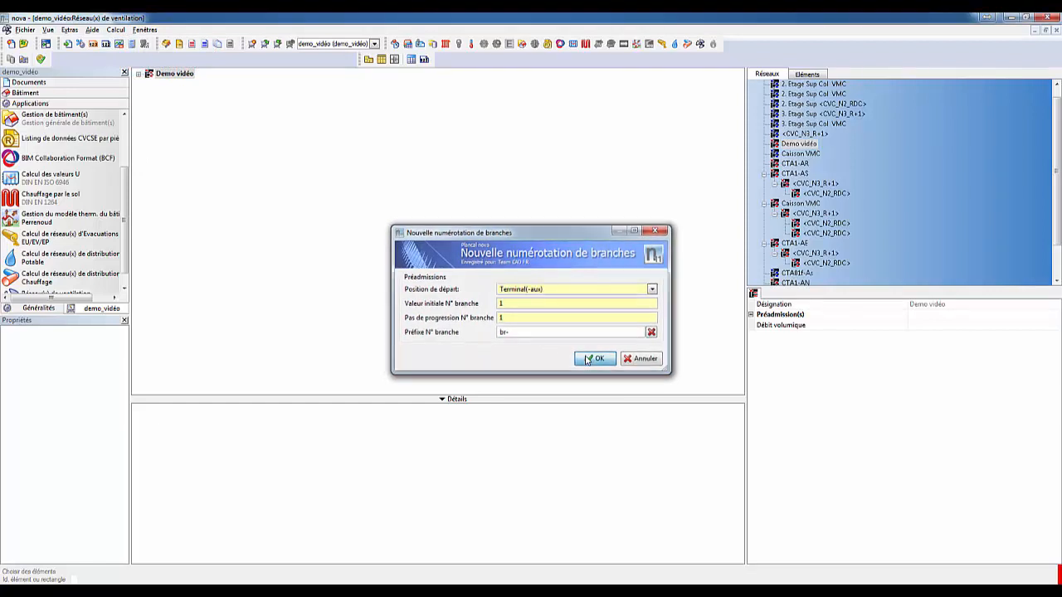
Step: Assign position numbers to the Demo vidéo network's elements from the terminals with prefix "pos -", starting at 1 in steps of 1
left_click(116, 29)
left_click(133, 80)
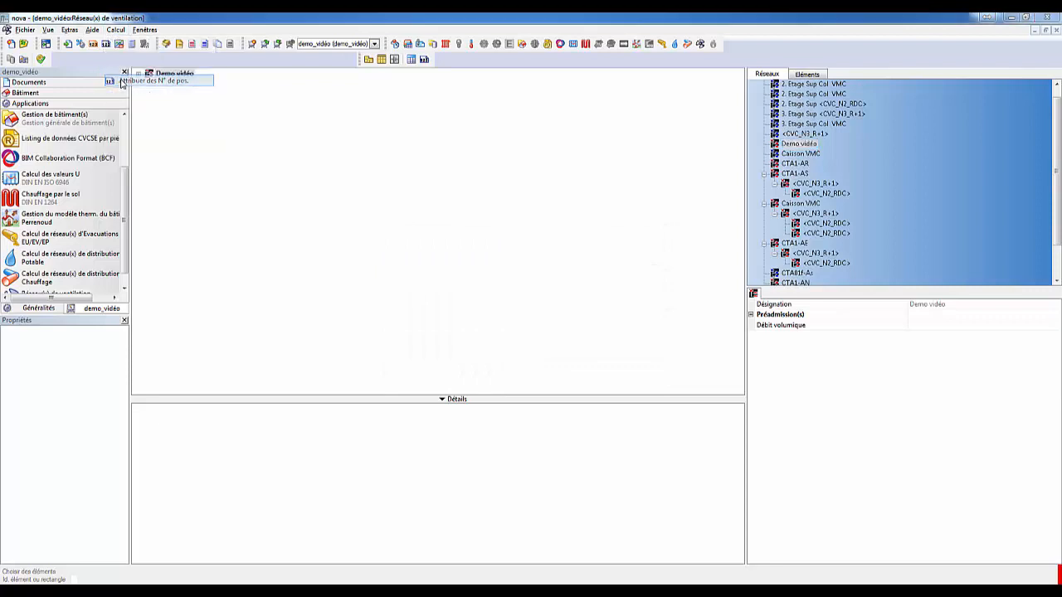
left_click(578, 333)
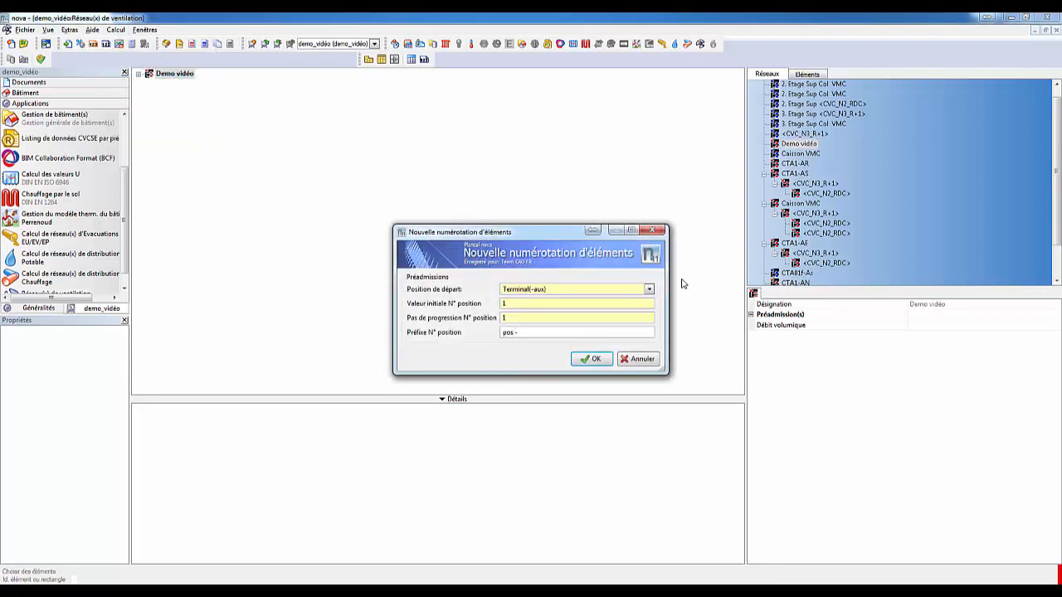
left_click(601, 364)
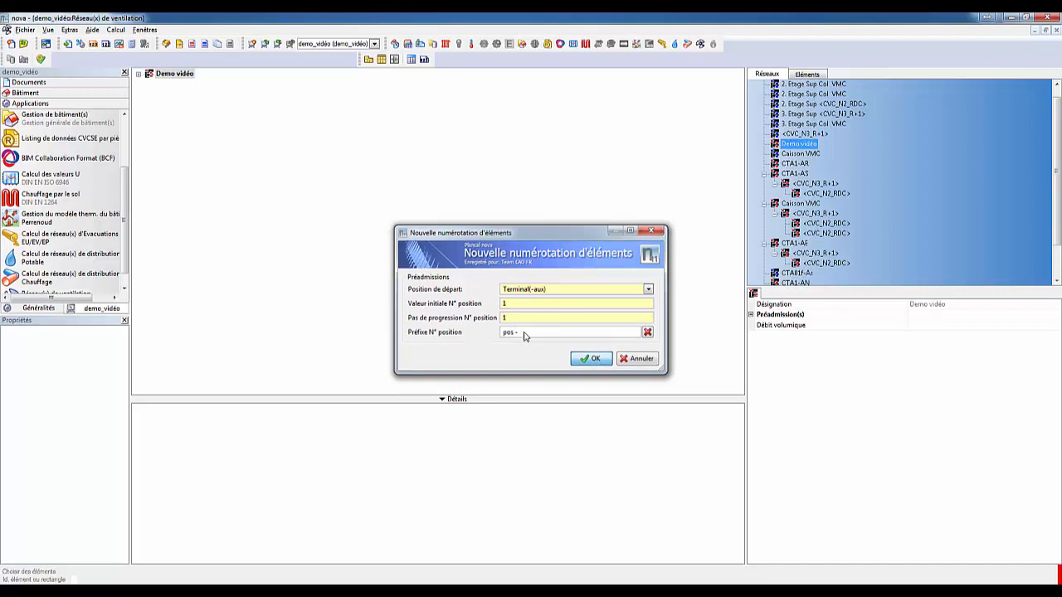
Step: Create the Demo vidéo network's calculation report for the most unfavourable path with the Tronçon défavorable template, review its table and close the preview
left_click(116, 29)
mouse_move(162, 152)
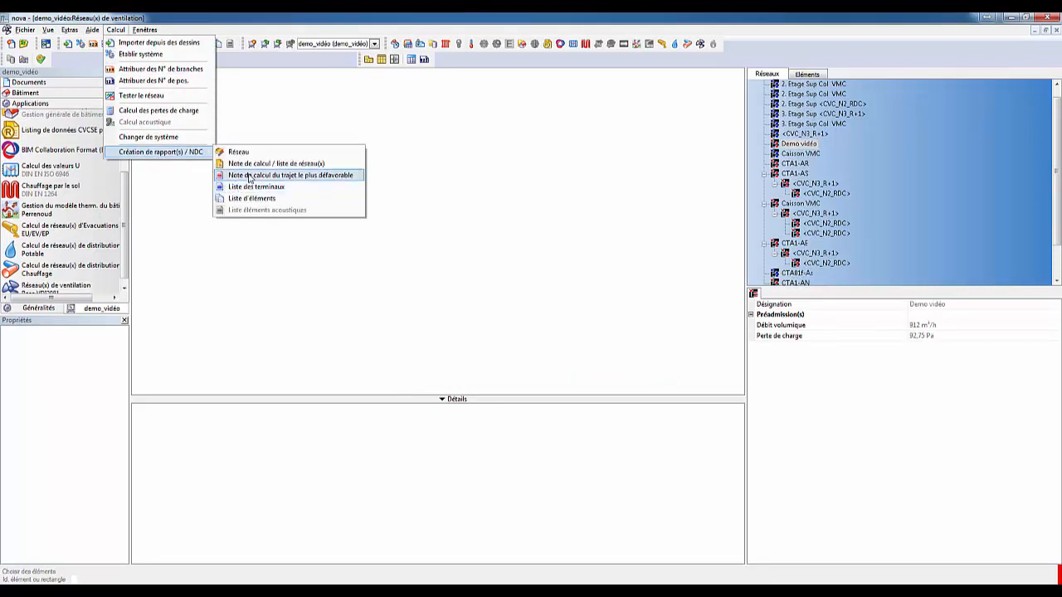
left_click(249, 176)
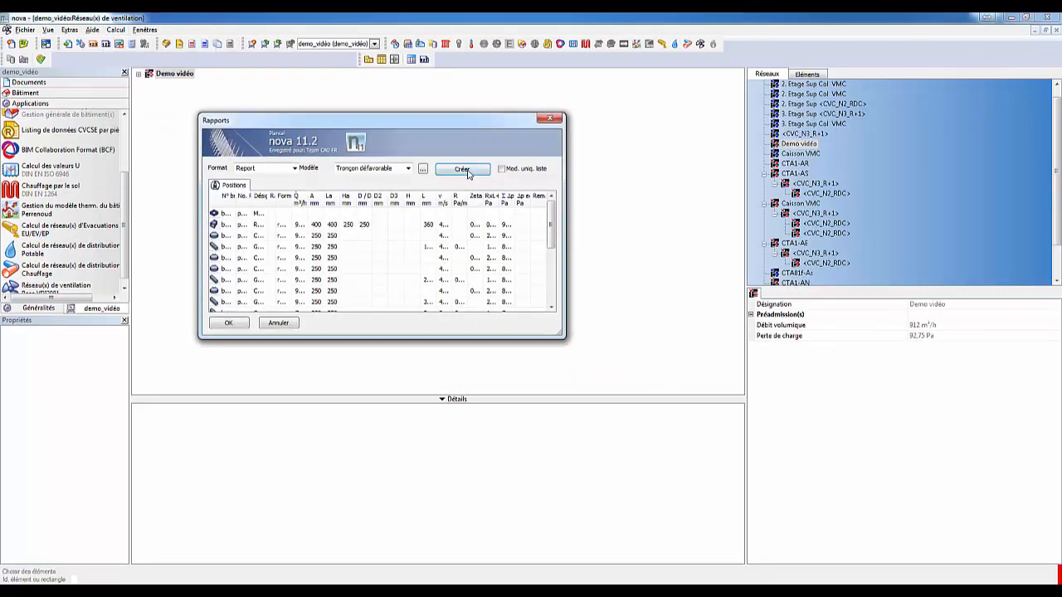
left_click(462, 170)
left_click(616, 413)
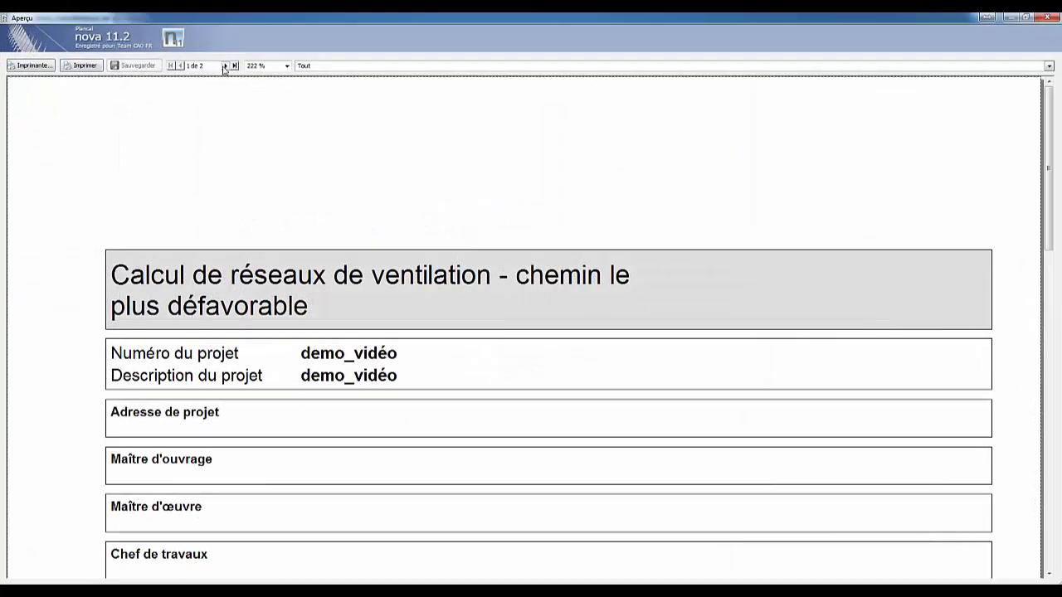
left_click(224, 66)
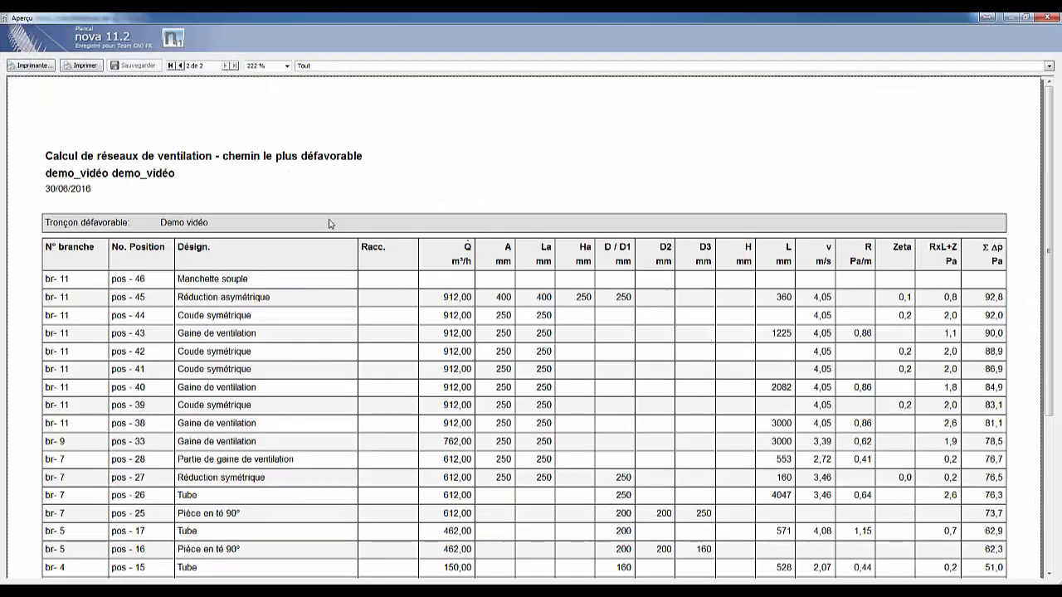
scroll(330, 224, "down", 2)
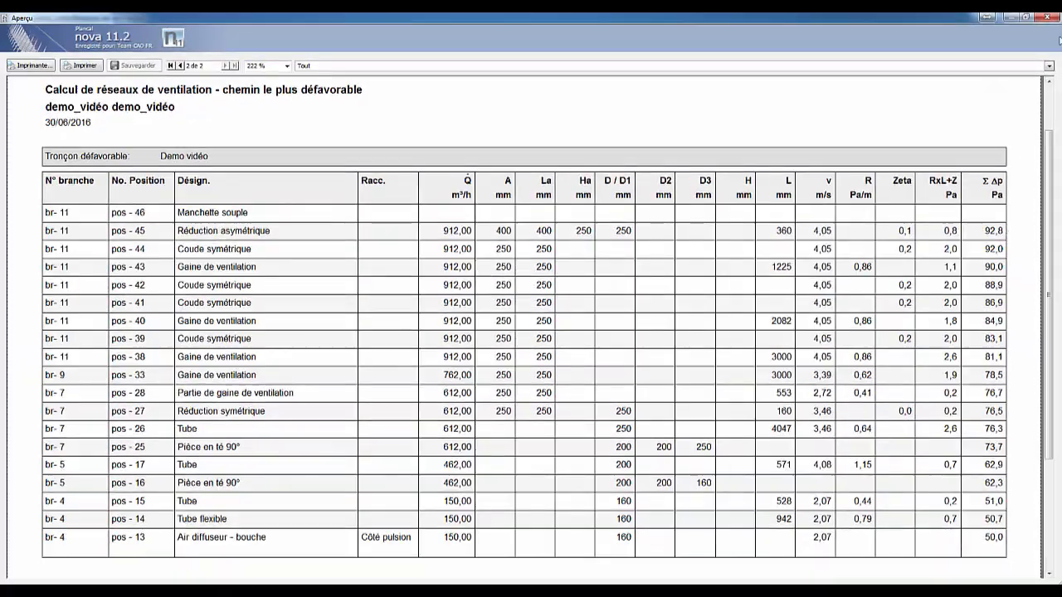
left_click(1047, 18)
Step: Create the Liste des terminaux report for the Demo vidéo network and look through it
left_click(116, 29)
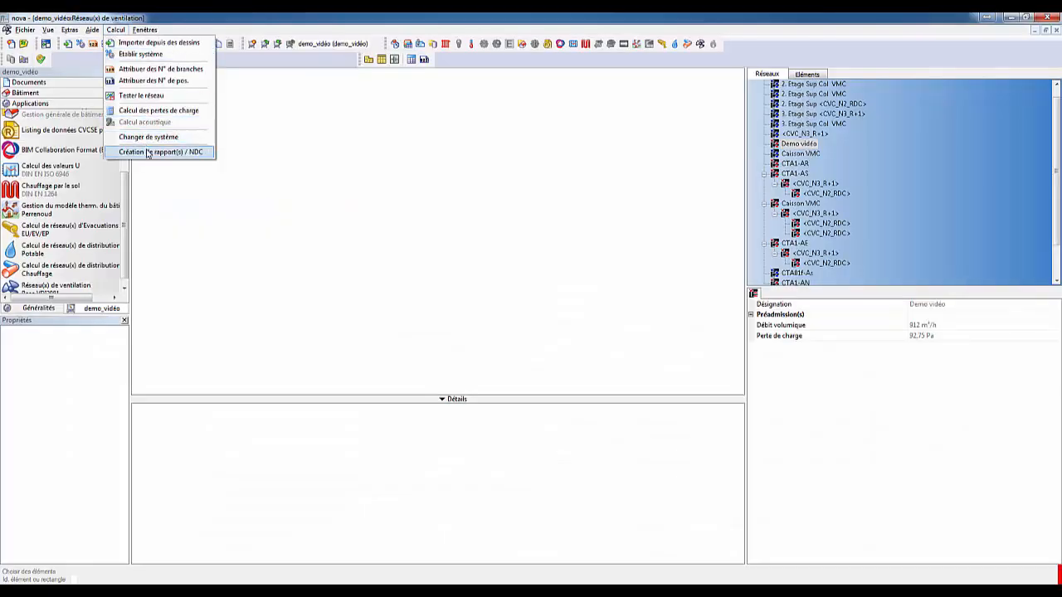
mouse_move(160, 151)
left_click(240, 187)
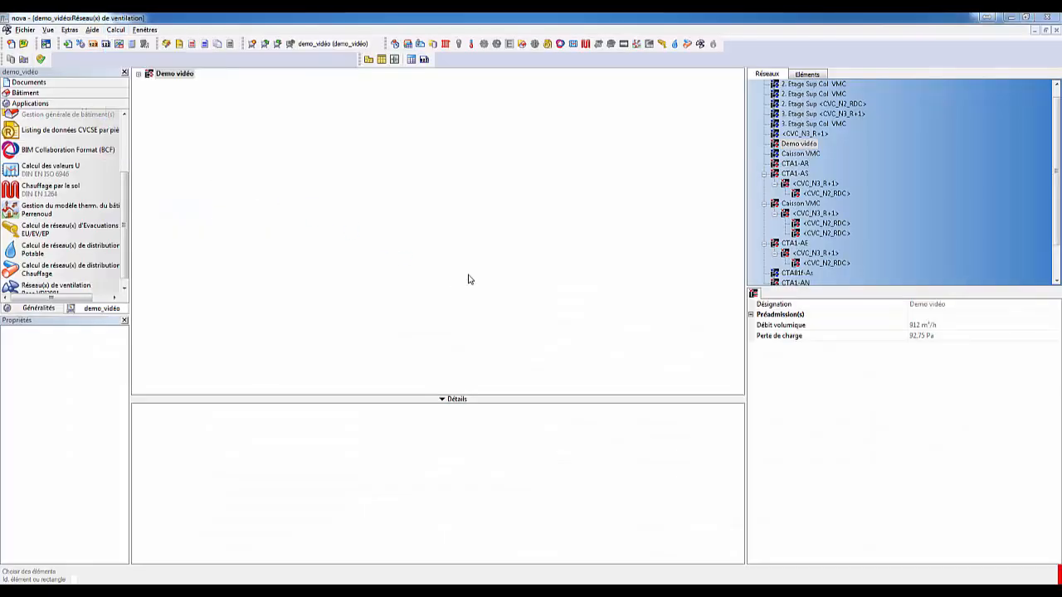
left_click(476, 170)
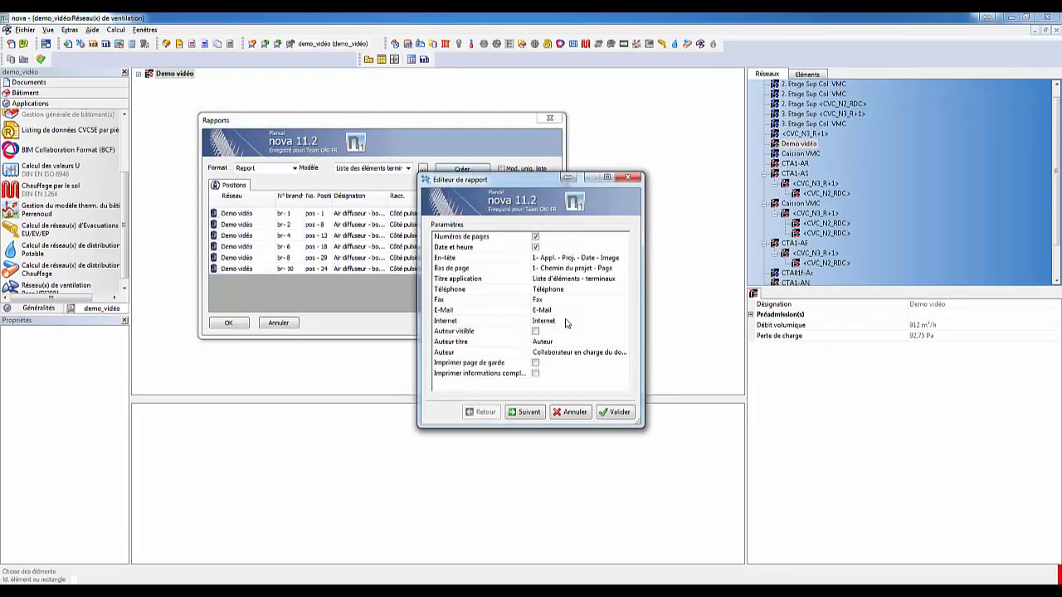
left_click(617, 413)
scroll(941, 391, "down", 2)
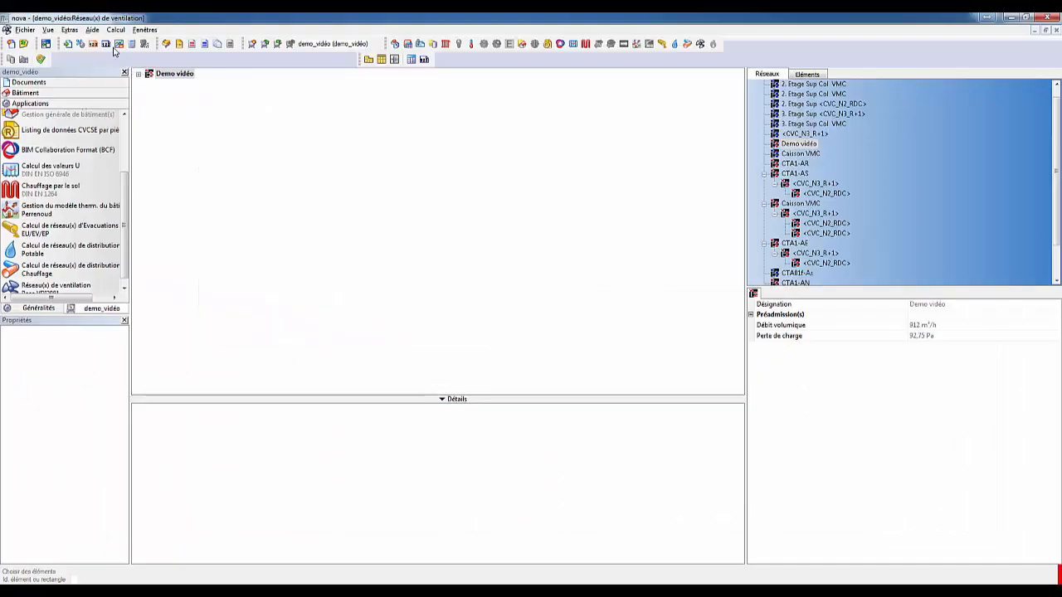
Step: Create the Liste d'éléments report with the Ventilation standard template and review its rectangular and circular element summaries
left_click(115, 30)
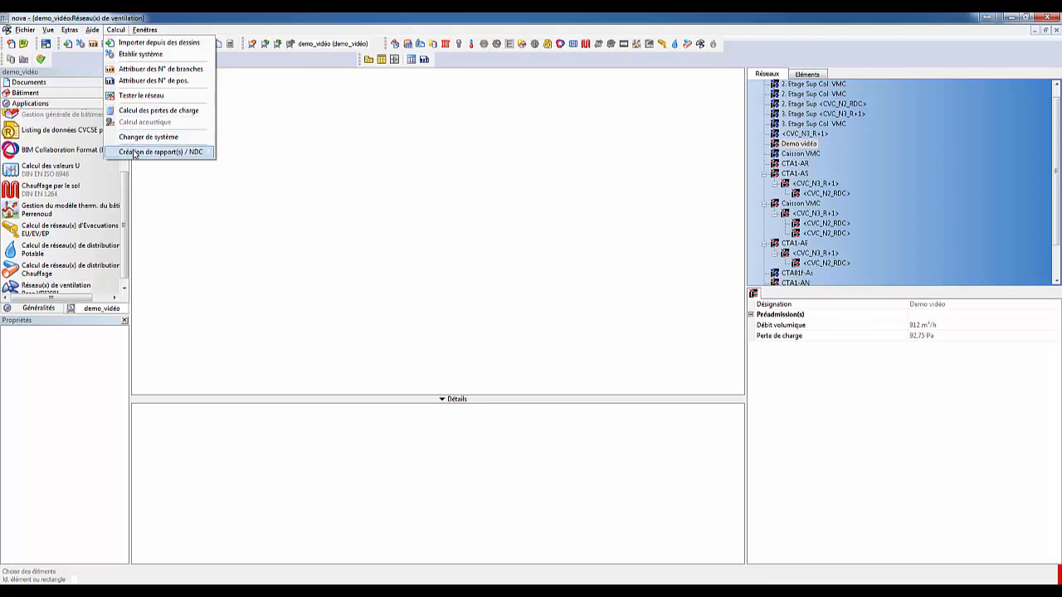
mouse_move(133, 153)
left_click(251, 198)
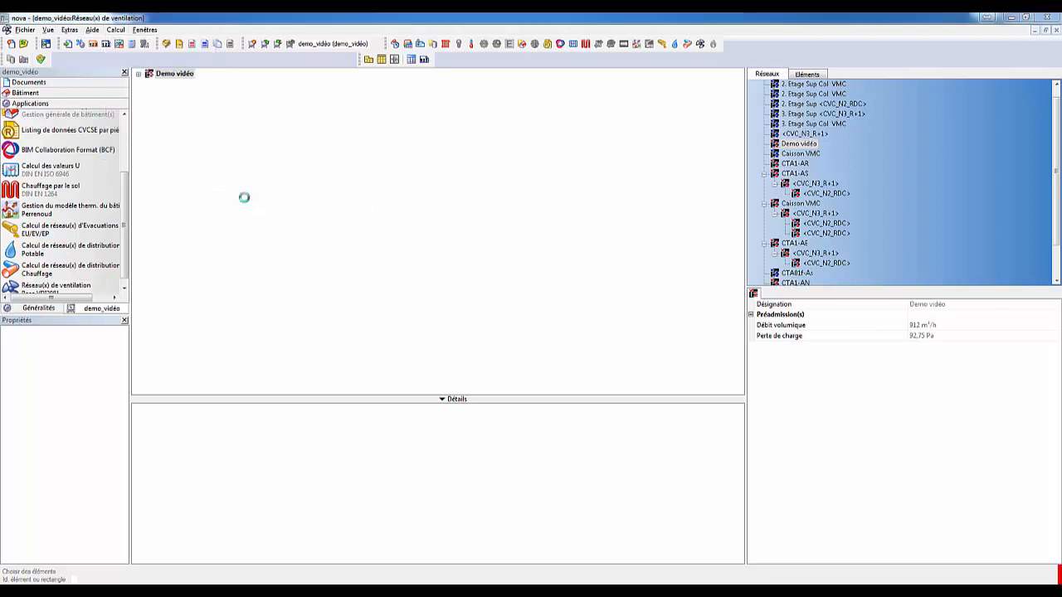
left_click(460, 170)
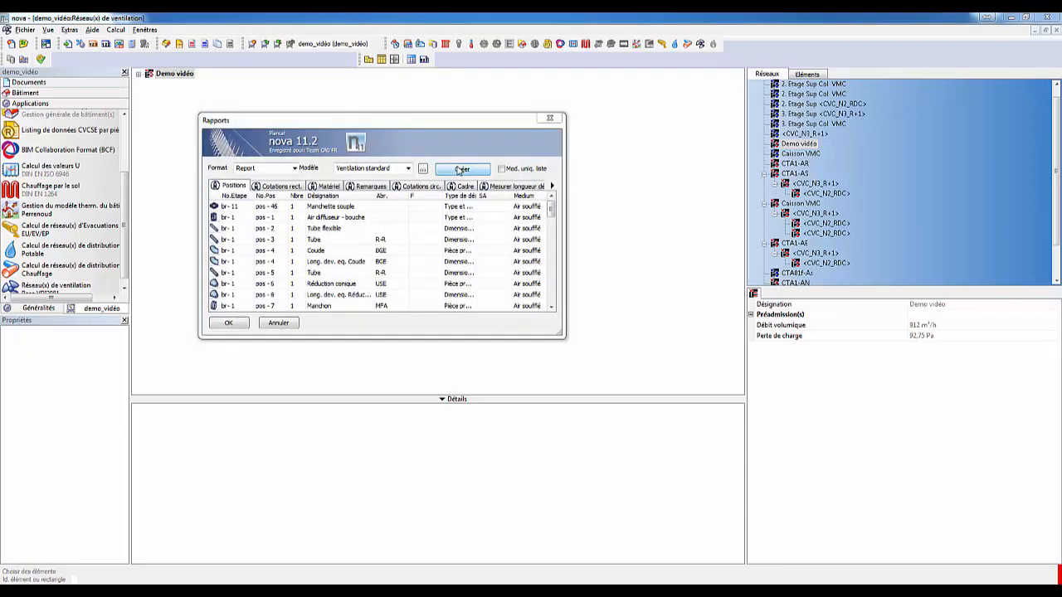
scroll(592, 397, "down", 1)
left_click(617, 415)
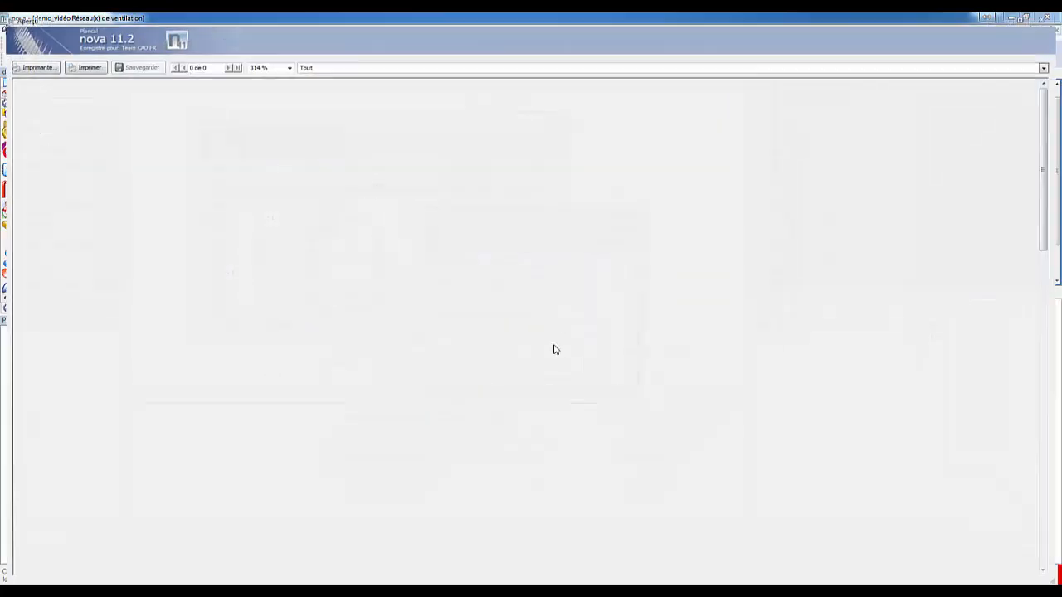
left_click(226, 65)
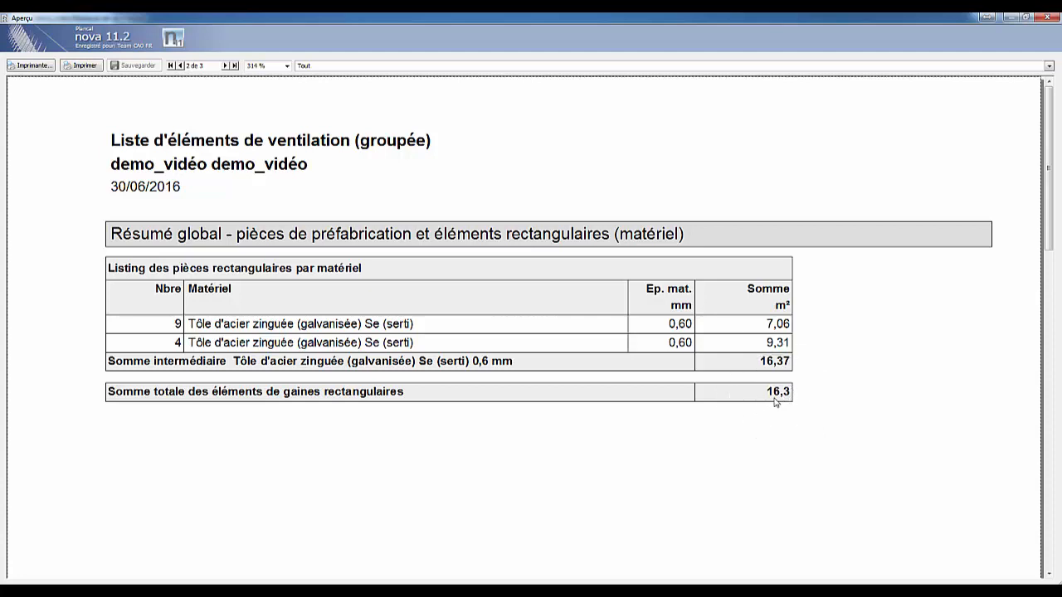
left_click(226, 66)
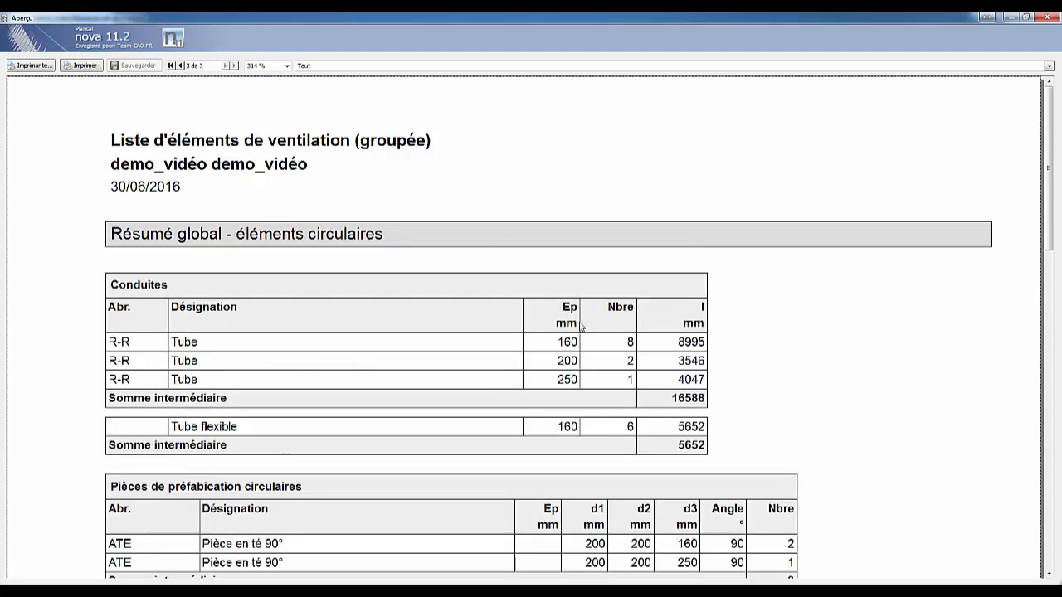
scroll(708, 363, "down", 3)
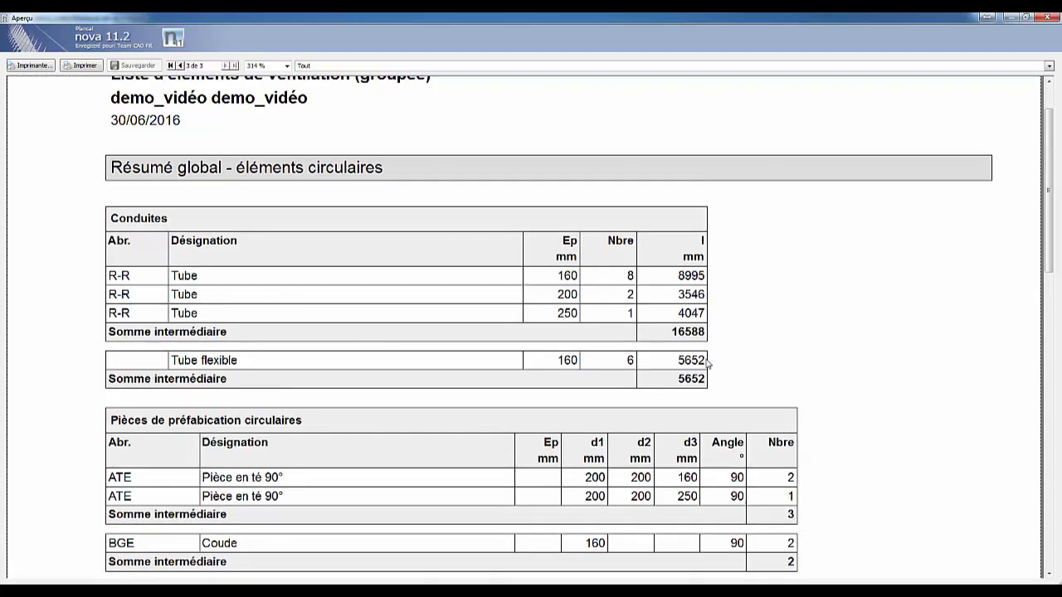
scroll(708, 364, "down", 6)
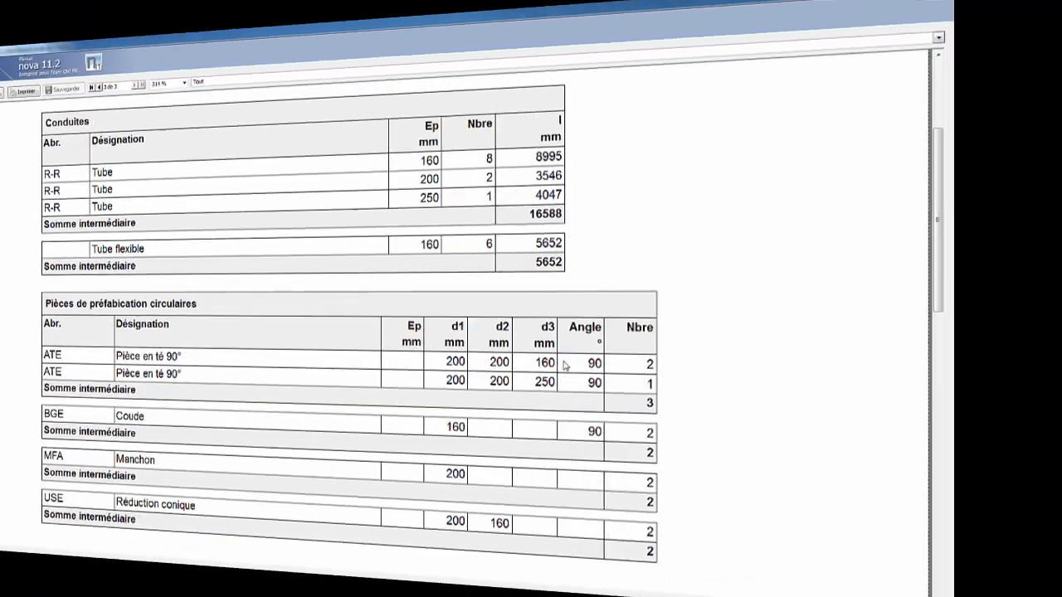